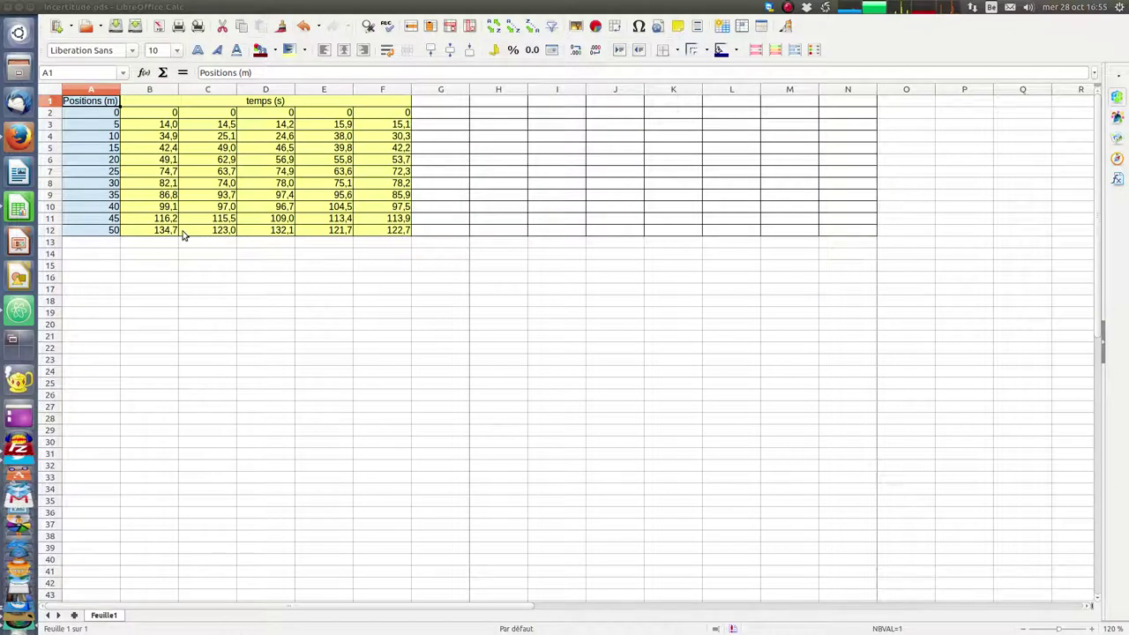
Enter the header "temps moyen (s)" in cell H1.
{"action": "left_click", "coordinate": [486, 104]}
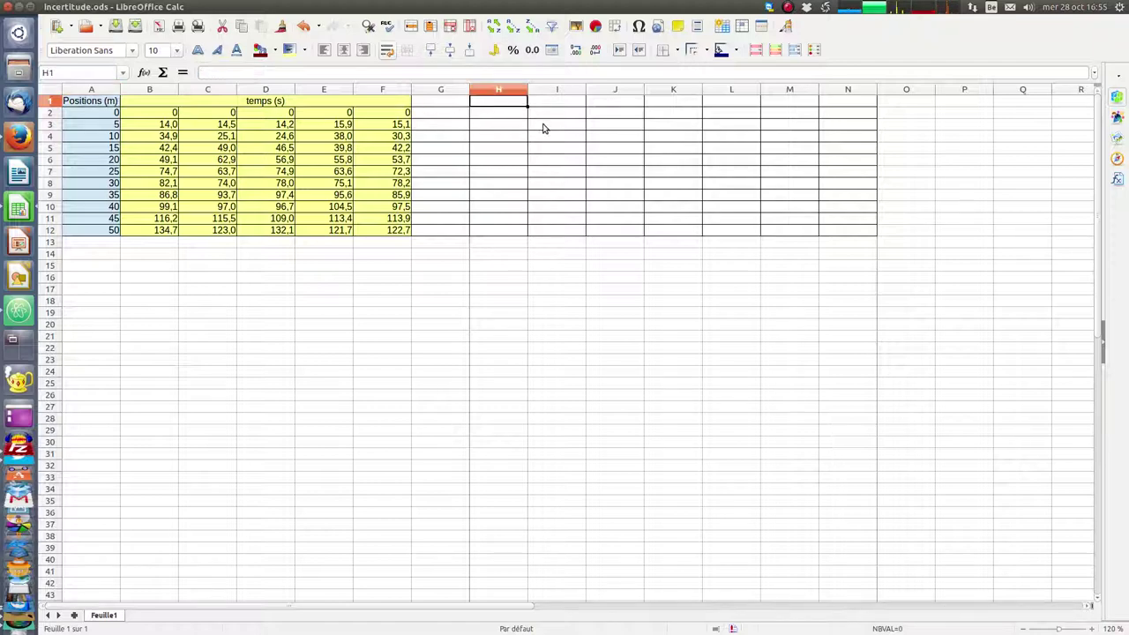
{"action": "type", "text": "temps mo"}
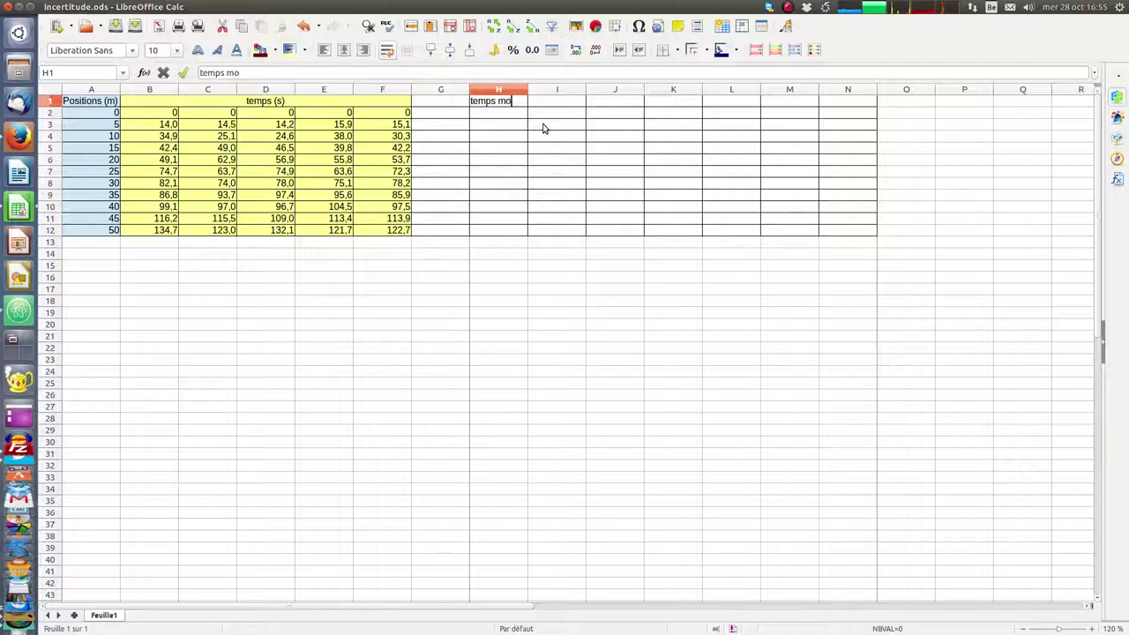
{"action": "type", "text": "yen"}
{"action": "key", "text": "ctrl+Return"}
{"action": "type", "text": "(s)"}
{"action": "key", "text": "Return"}
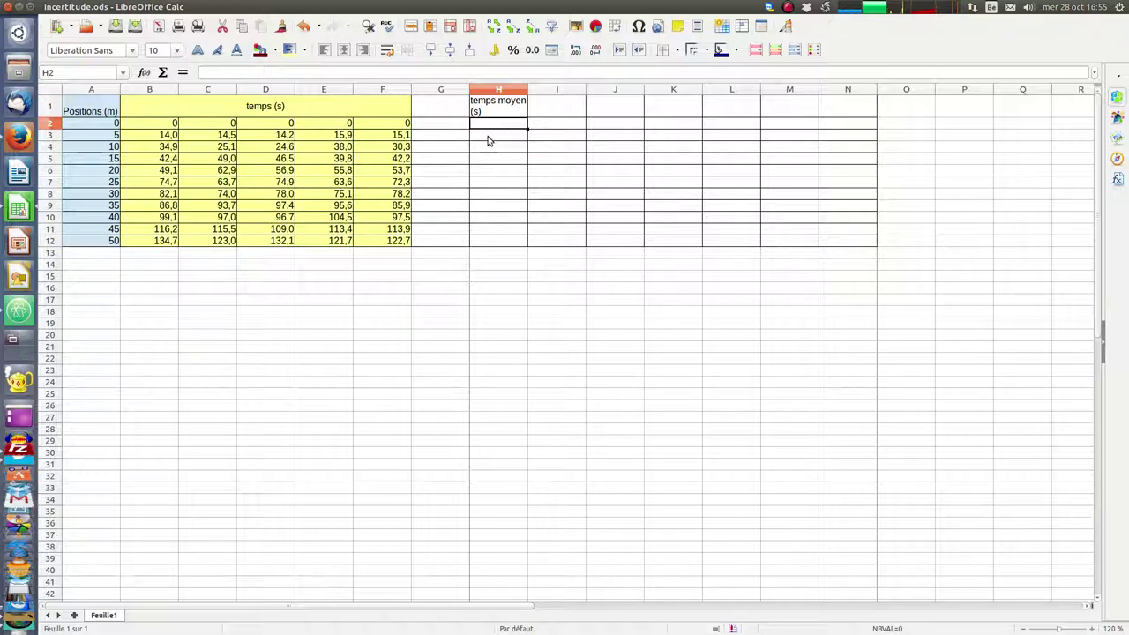
Calculate the average of the five times for the 5 m position in H3 with =MOYENNE(B3:F3).
{"action": "left_click", "coordinate": [488, 136]}
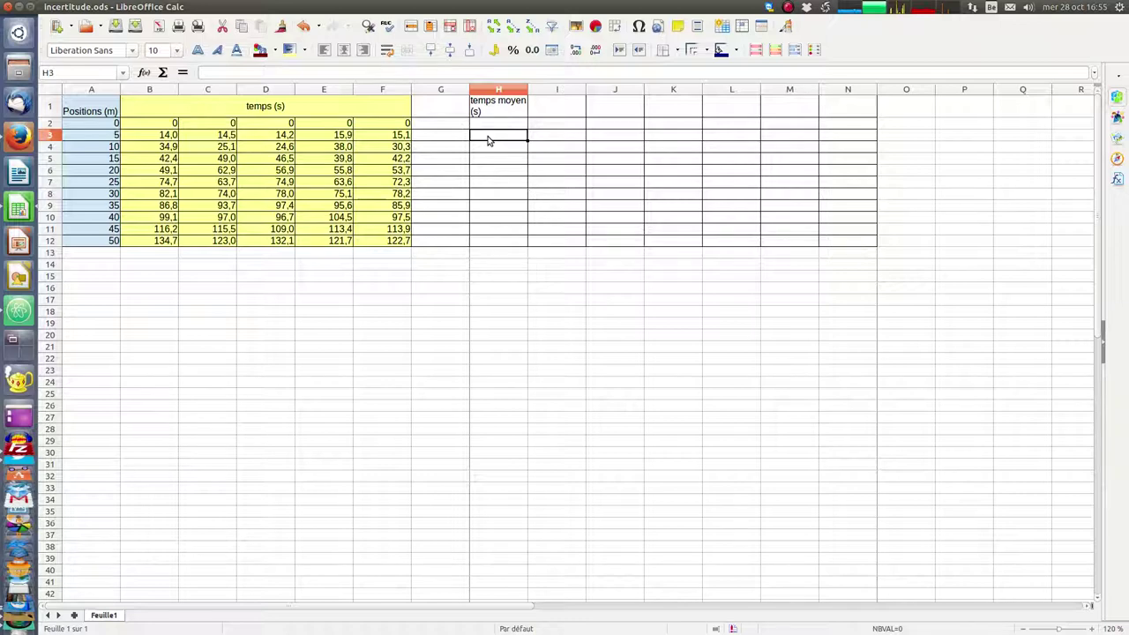
{"action": "type", "text": "=moye"}
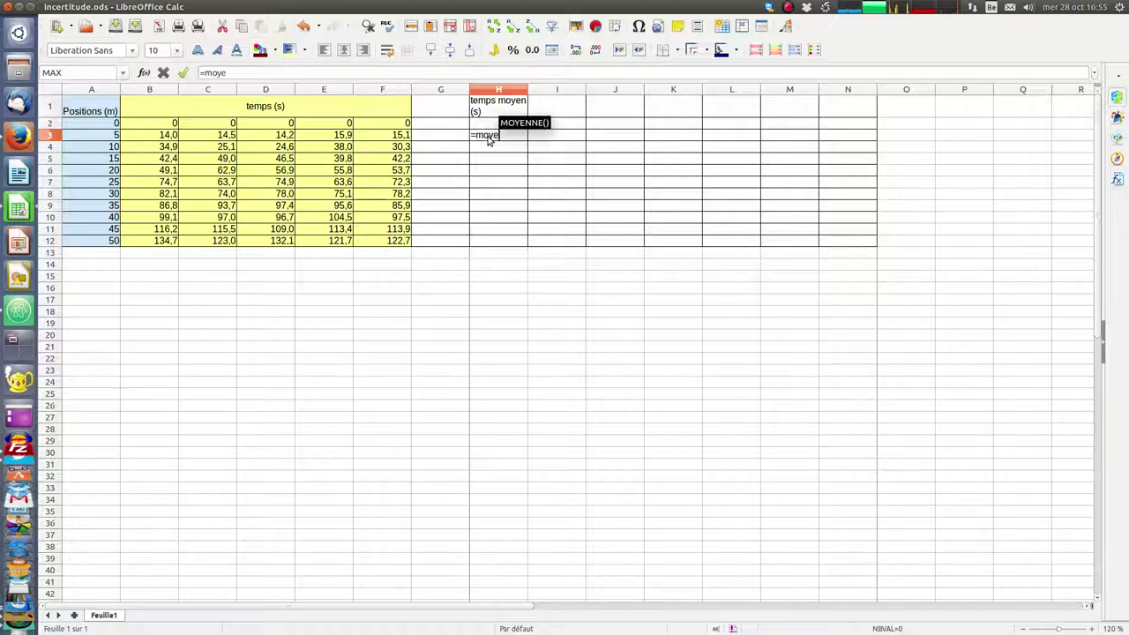
{"action": "type", "text": "nne"}
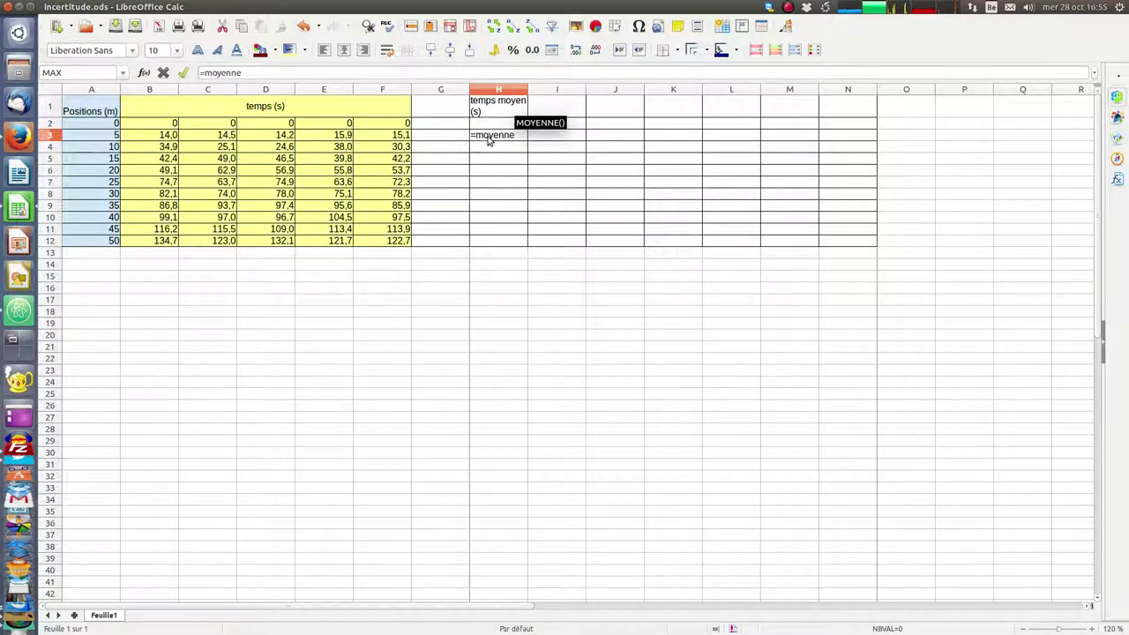
{"action": "type", "text": "("}
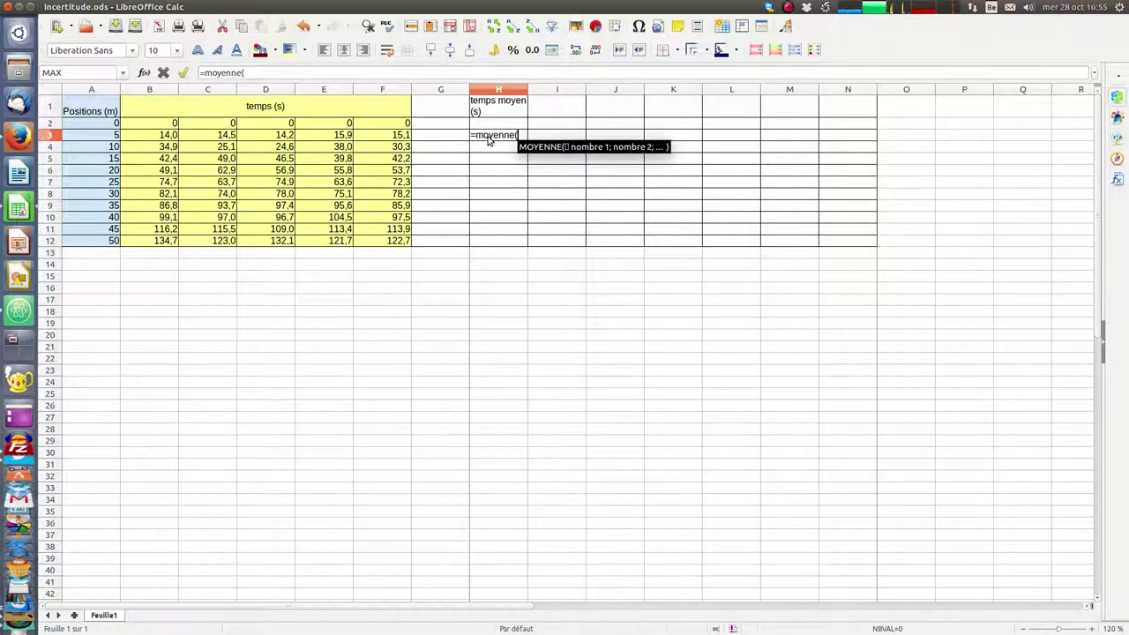
{"action": "left_click_drag", "start_coordinate": [138, 138], "coordinate": [377, 139]}
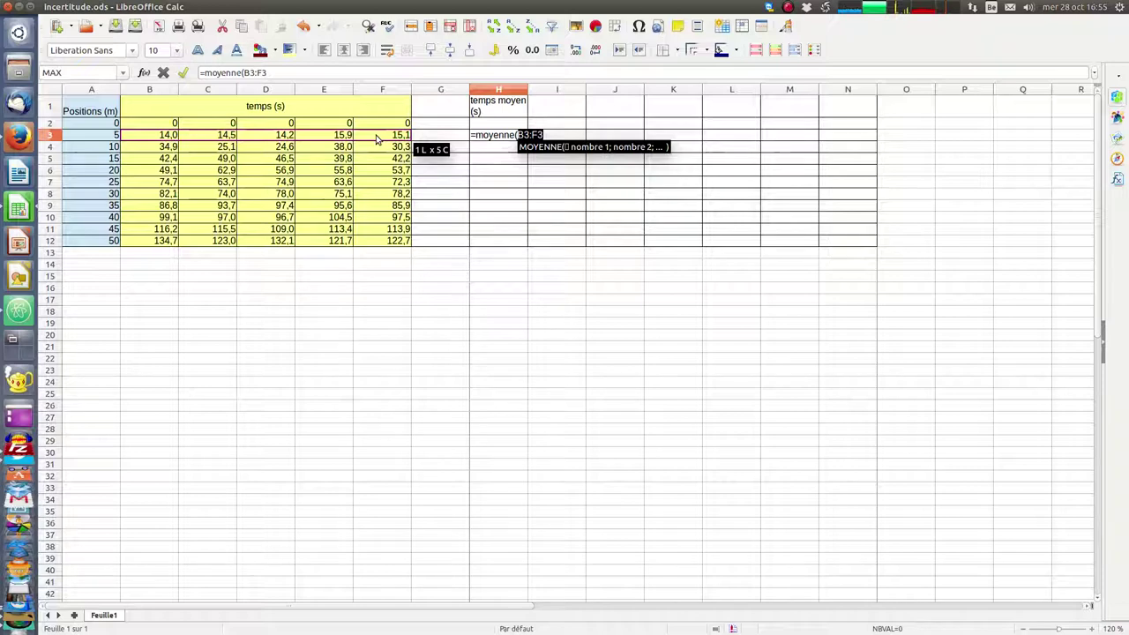
{"action": "type", "text": ")"}
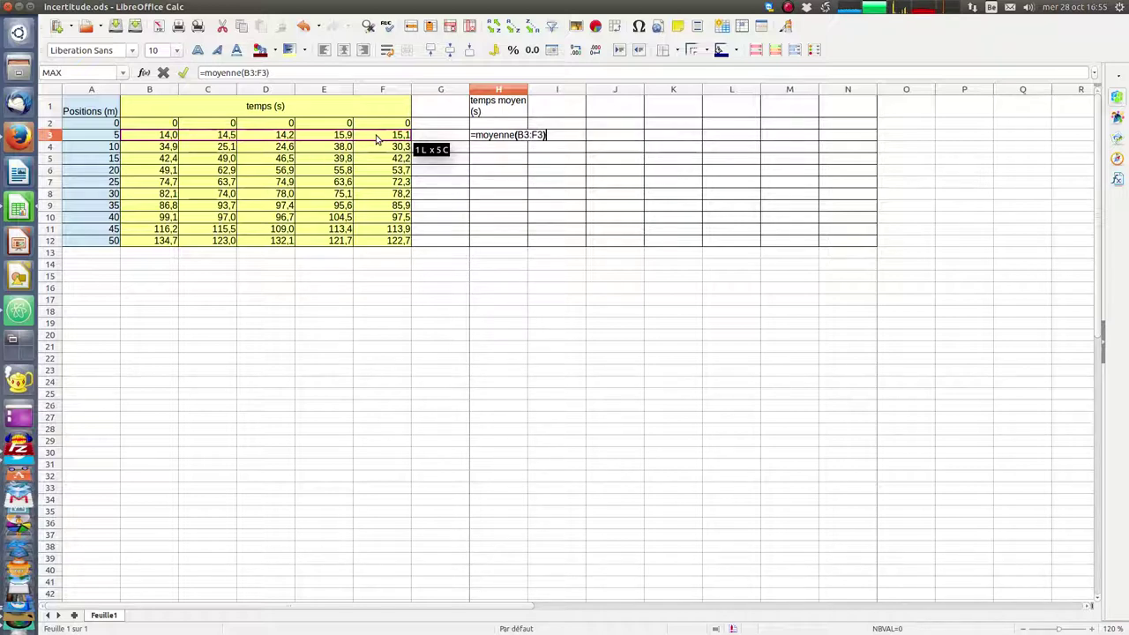
{"action": "key", "text": "Return"}
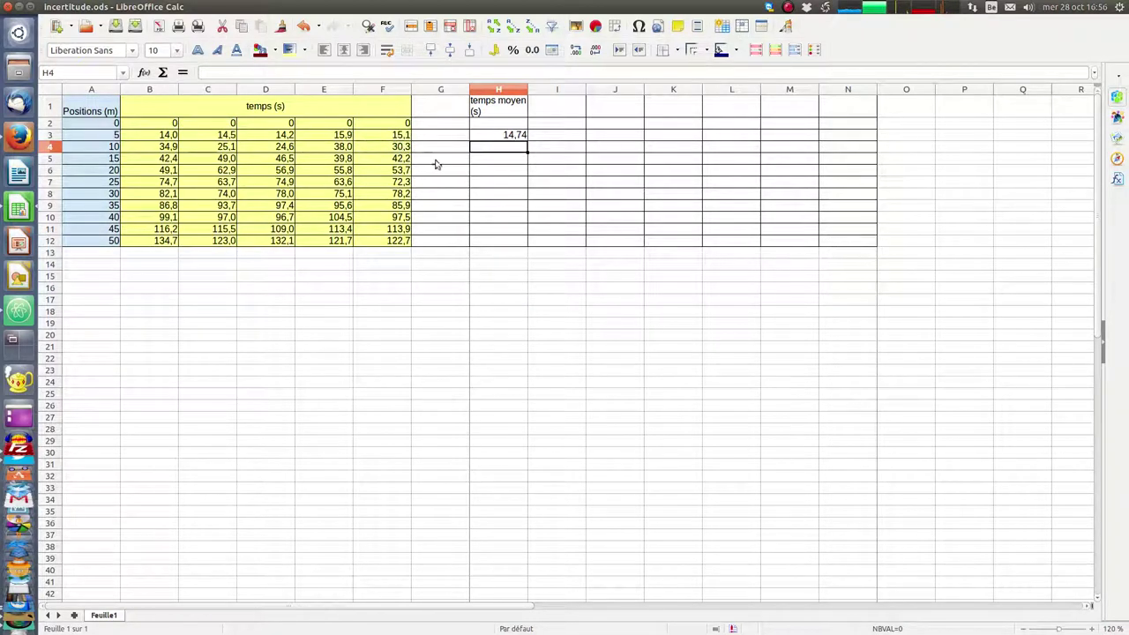
Fill the average formula from H3 down to H12 and up to H2.
{"action": "left_click", "coordinate": [499, 137]}
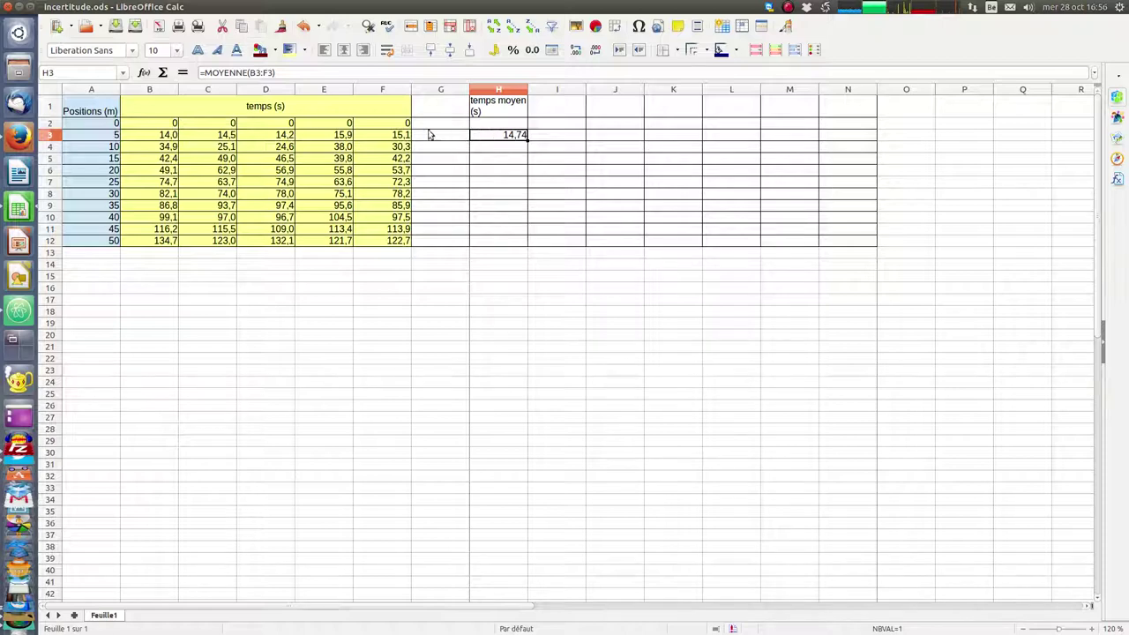
{"action": "left_click_drag", "start_coordinate": [527, 140], "coordinate": [527, 243]}
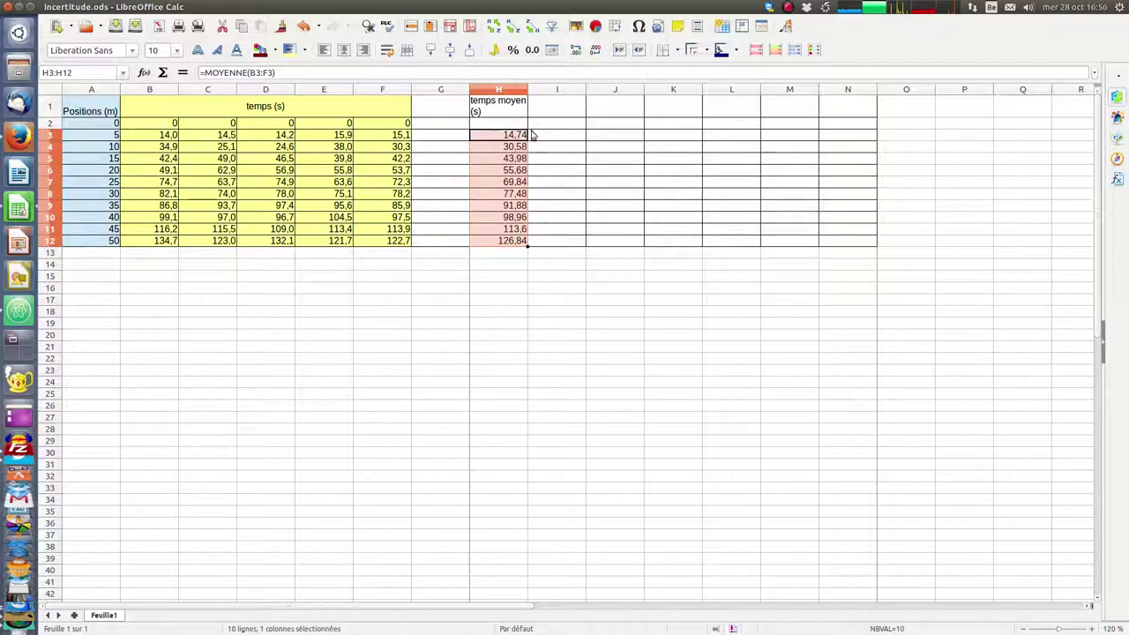
{"action": "left_click", "coordinate": [519, 136]}
{"action": "left_click_drag", "start_coordinate": [527, 140], "coordinate": [524, 123]}
{"action": "left_click", "coordinate": [517, 125]}
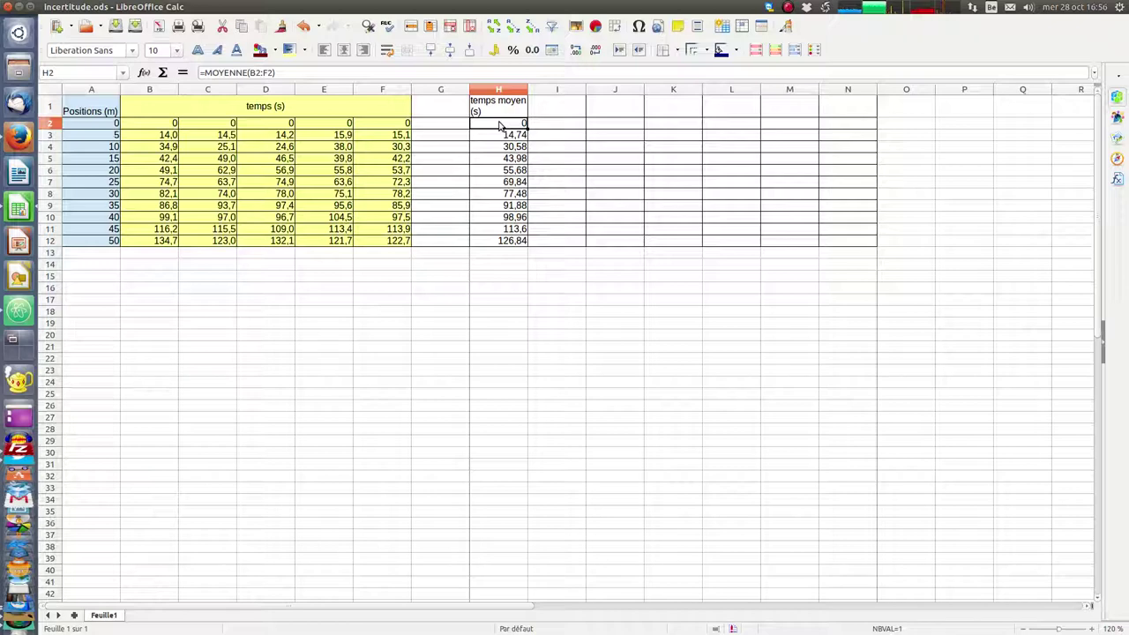
Format the averages in H2:H12 as numbers with one decimal, using the format code 0,0.
{"action": "left_click_drag", "start_coordinate": [499, 126], "coordinate": [508, 246]}
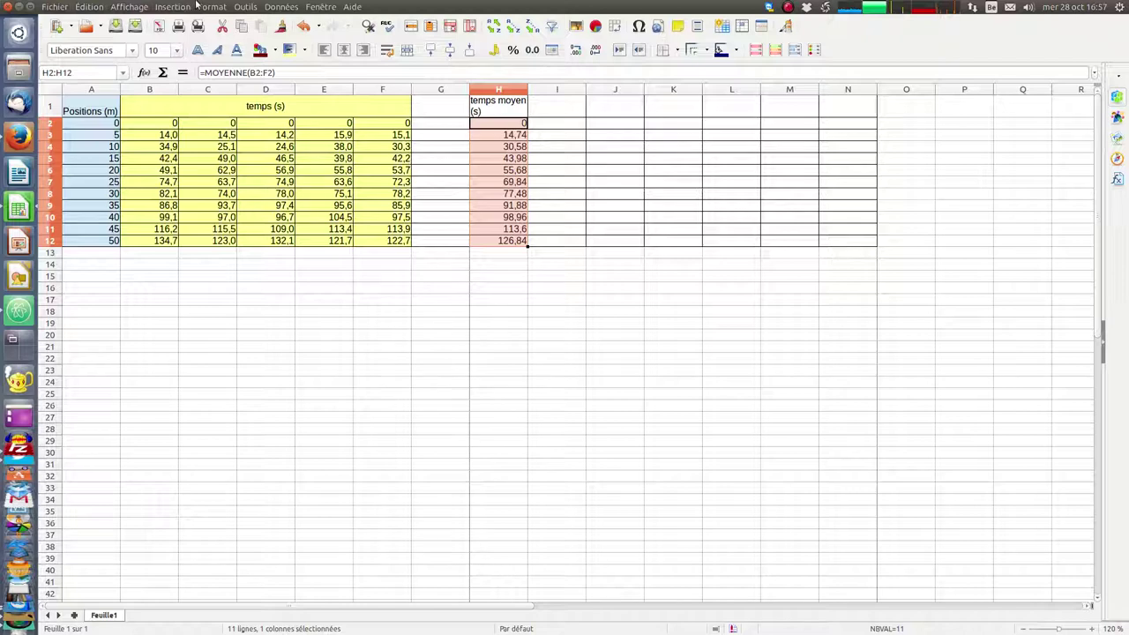
{"action": "left_click", "coordinate": [210, 8]}
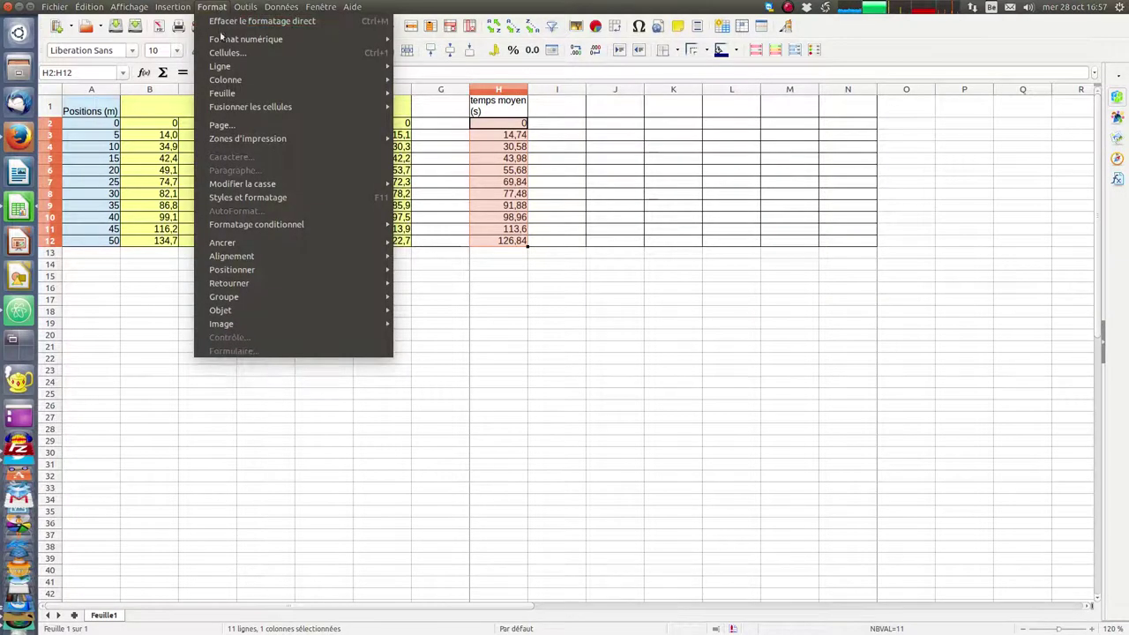
{"action": "mouse_move", "coordinate": [224, 43]}
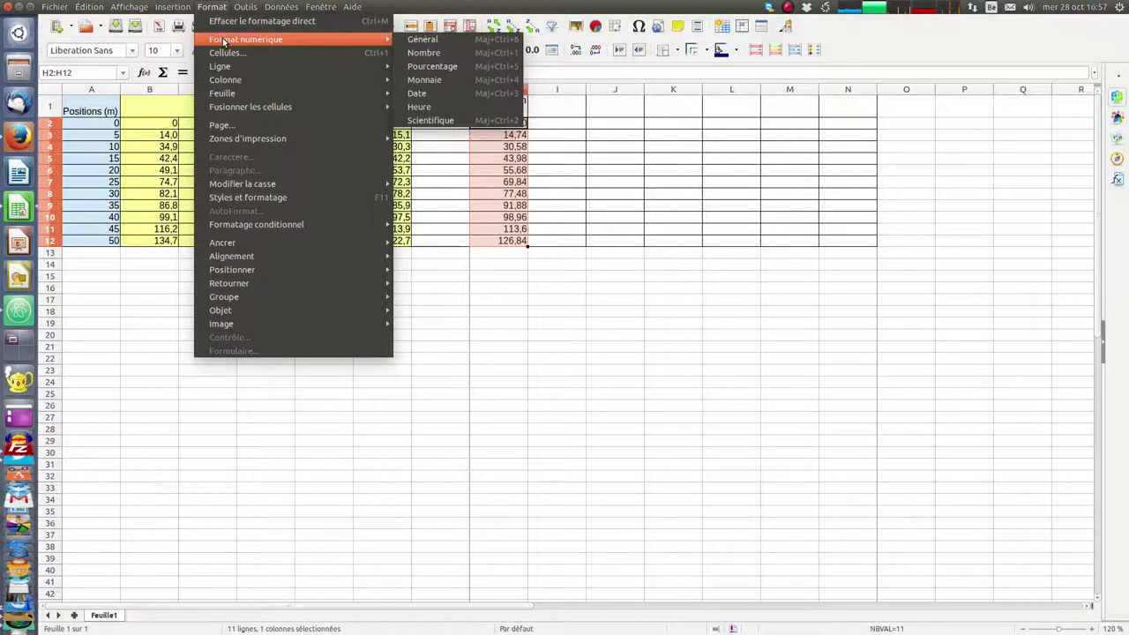
{"action": "left_click", "coordinate": [227, 53]}
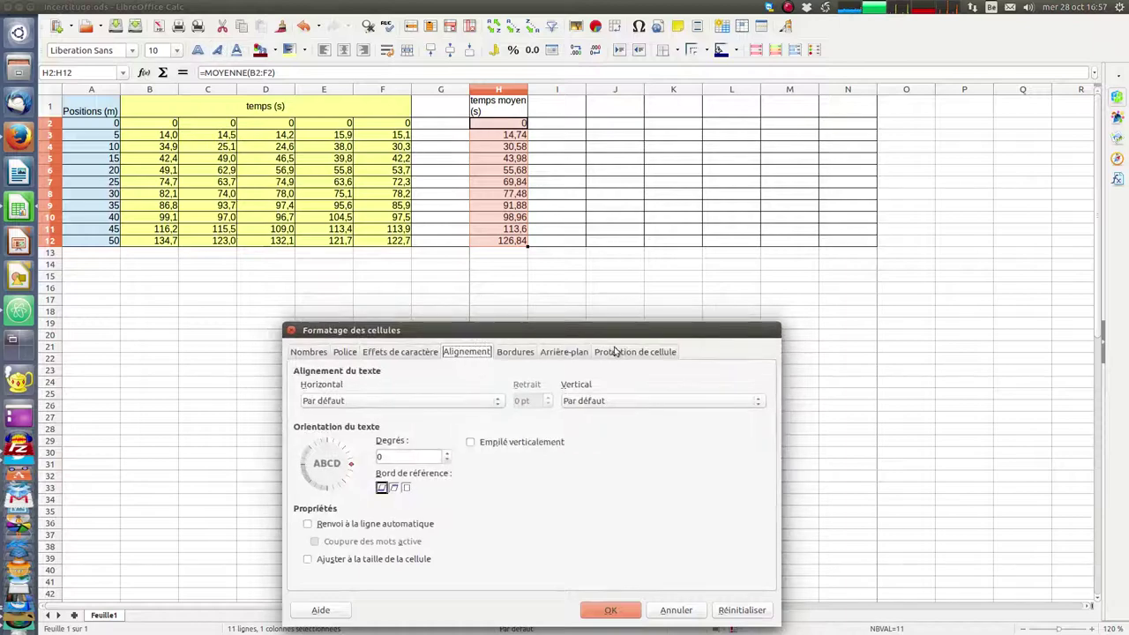
{"action": "left_click", "coordinate": [315, 352]}
{"action": "left_click_drag", "start_coordinate": [433, 330], "coordinate": [721, 93]}
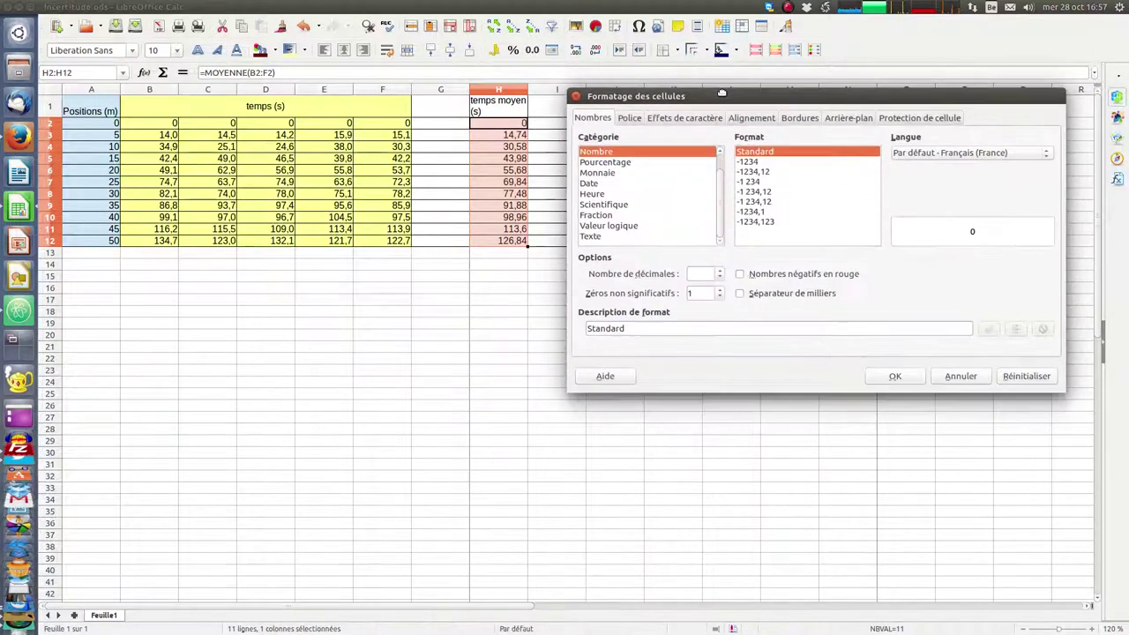
{"action": "left_click", "coordinate": [766, 173]}
{"action": "left_click", "coordinate": [633, 330]}
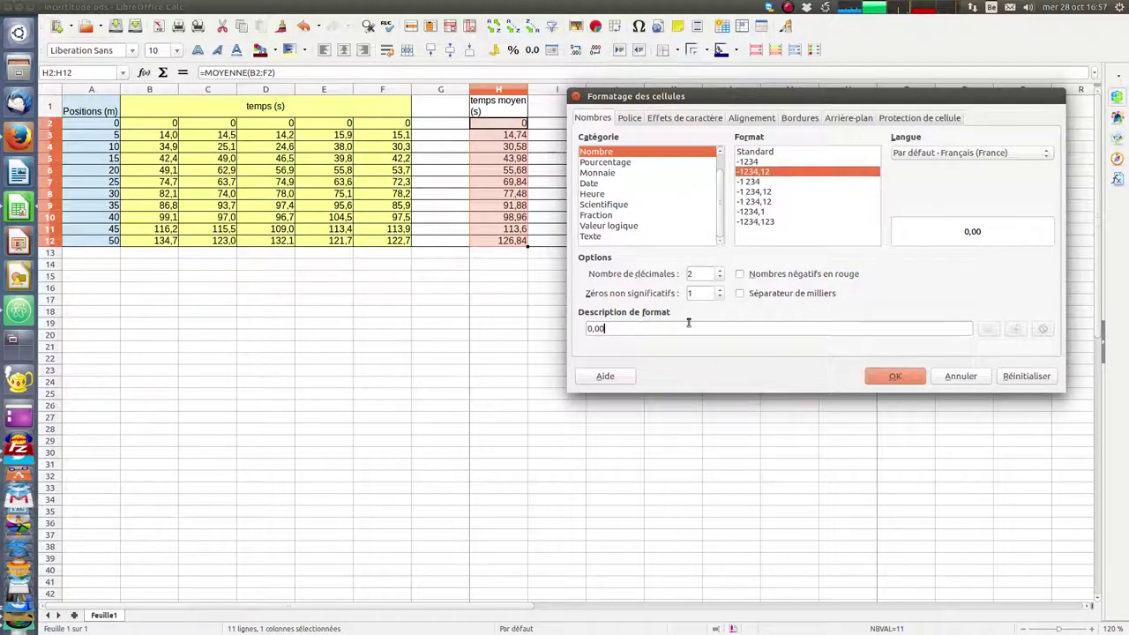
{"action": "key", "text": "BackSpace"}
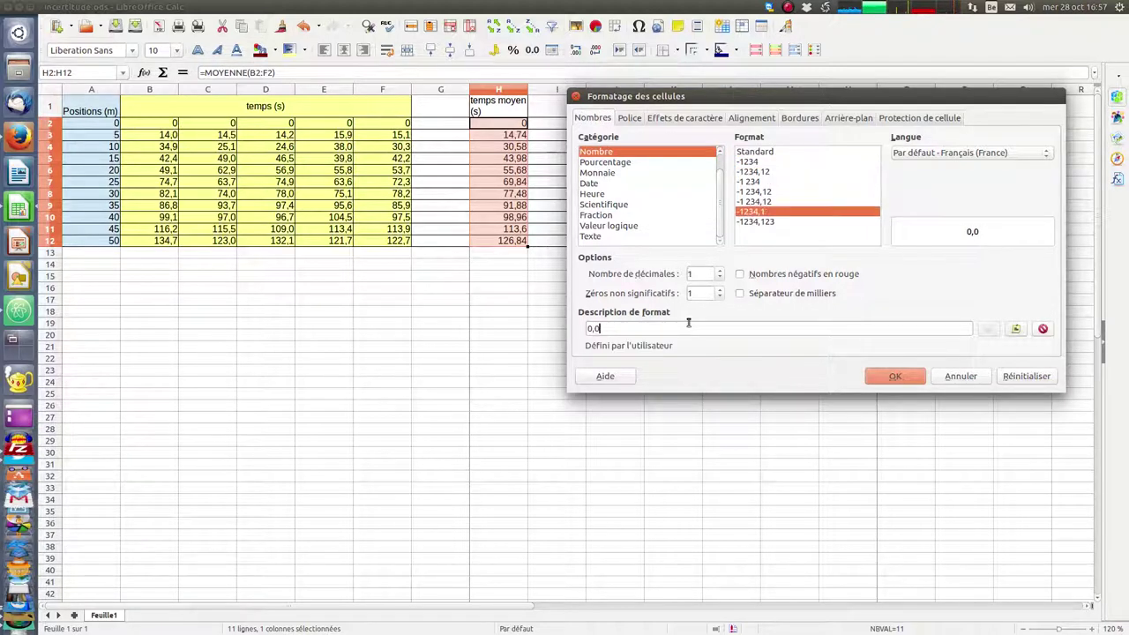
{"action": "left_click", "coordinate": [889, 376]}
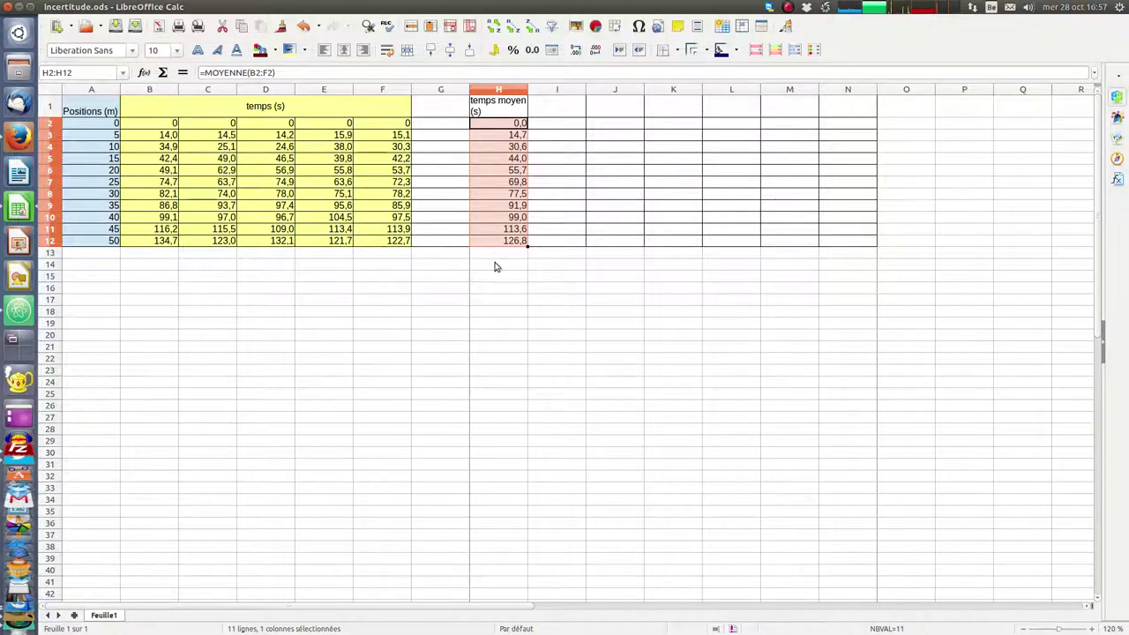
Copy the Positions (m) column A1:A12 and paste it beside the average times, starting at I1.
{"action": "left_click", "coordinate": [501, 110]}
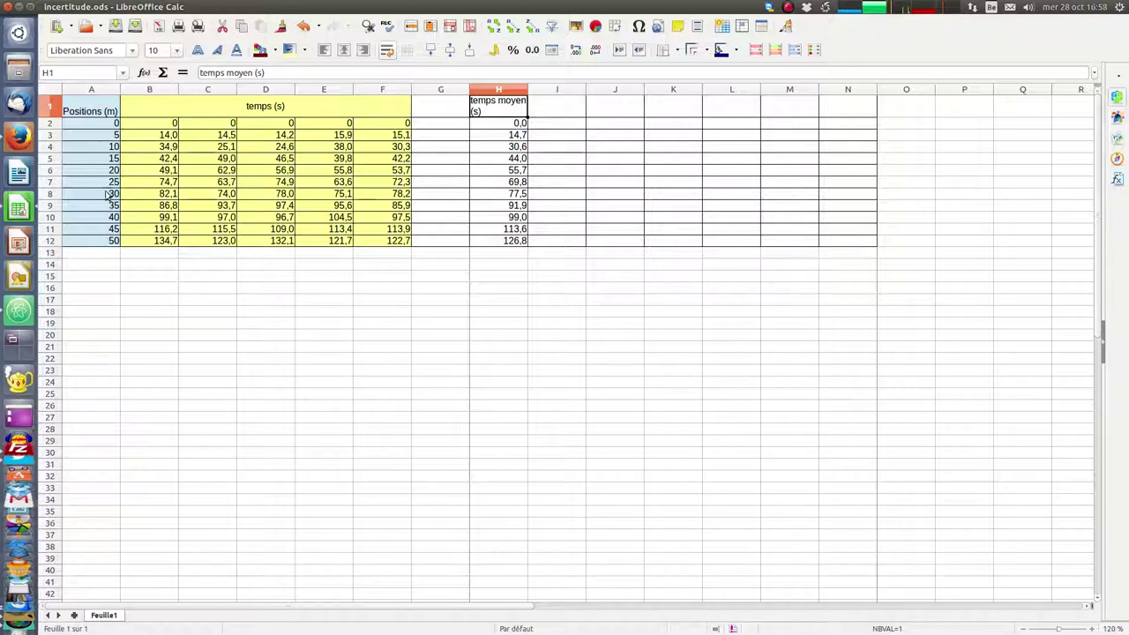
{"action": "left_click_drag", "start_coordinate": [93, 106], "coordinate": [96, 241]}
{"action": "right_click", "coordinate": [94, 107]}
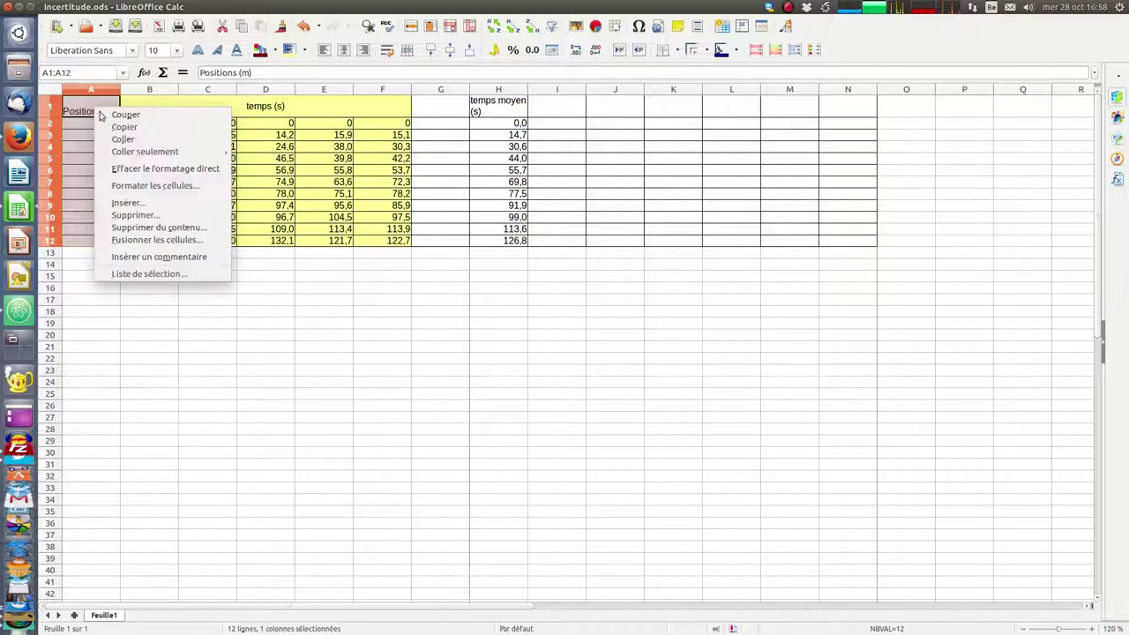
{"action": "left_click", "coordinate": [123, 125]}
{"action": "left_click", "coordinate": [542, 106]}
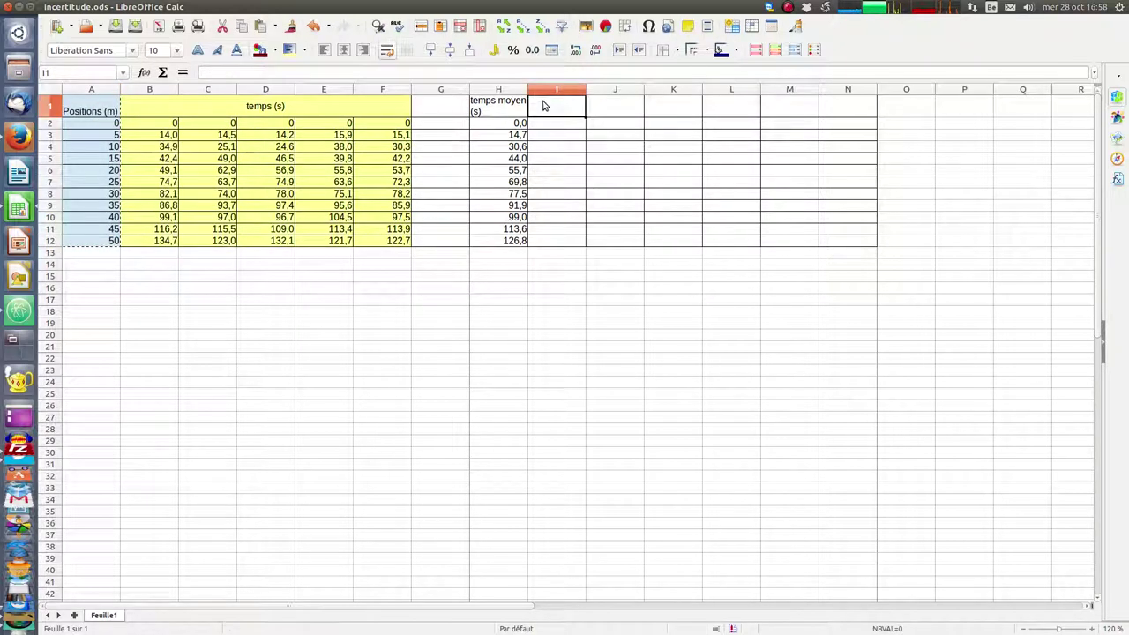
{"action": "right_click", "coordinate": [543, 105]}
{"action": "left_click", "coordinate": [571, 134]}
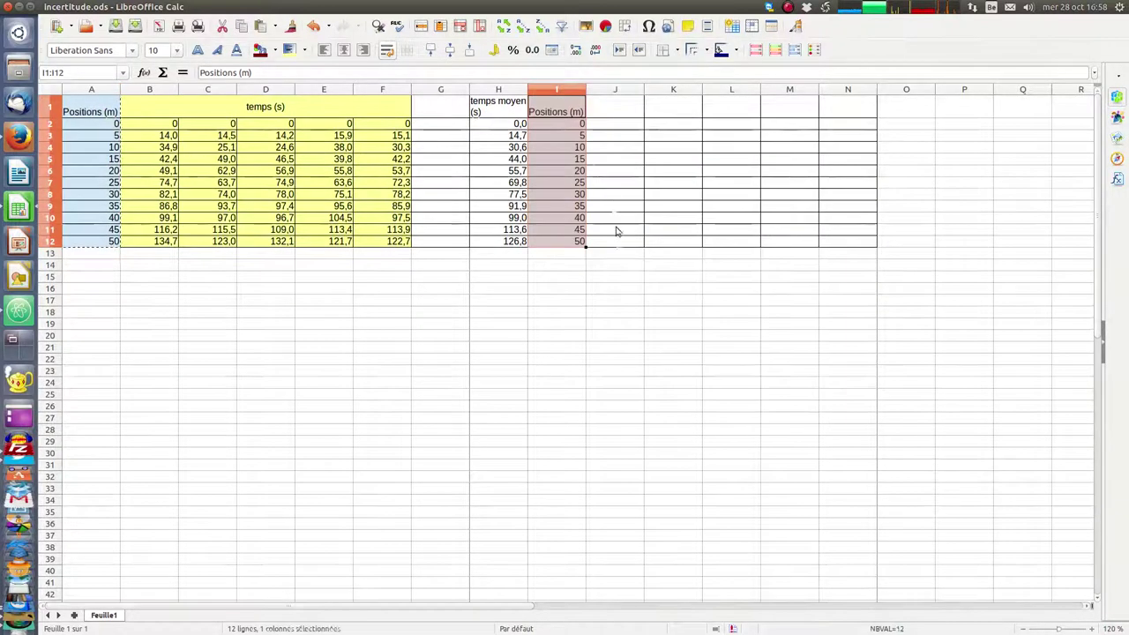
{"action": "key", "text": "Return"}
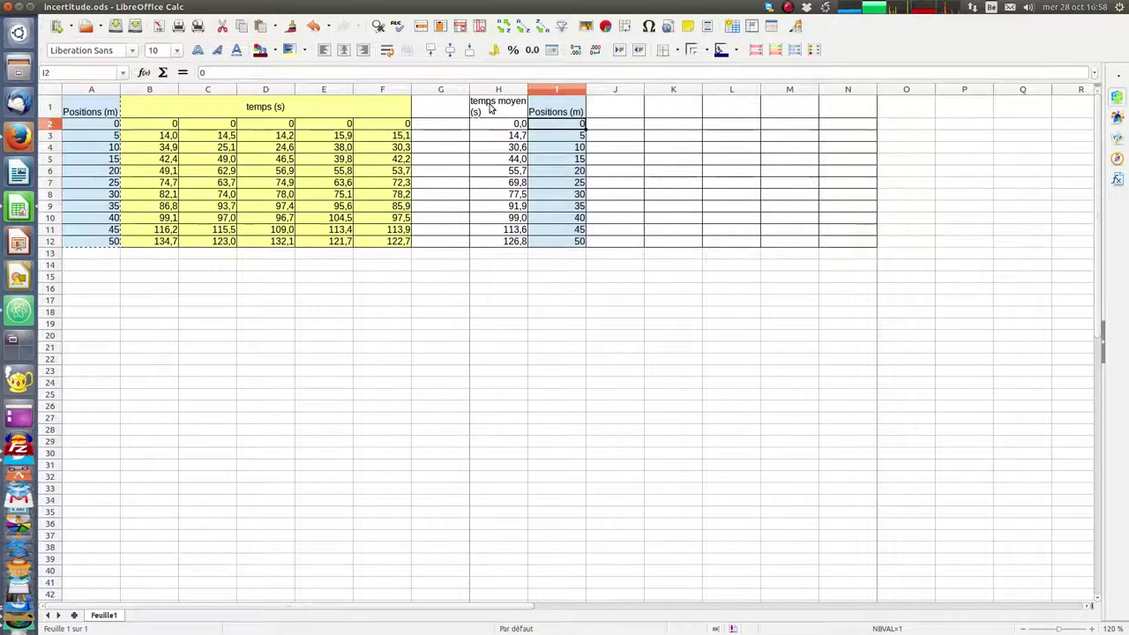
Create an XY (dispersion) chart from H1:I12 with the "Points et lignes" subtype.
{"action": "left_click", "coordinate": [549, 107]}
{"action": "left_click_drag", "start_coordinate": [495, 111], "coordinate": [561, 240]}
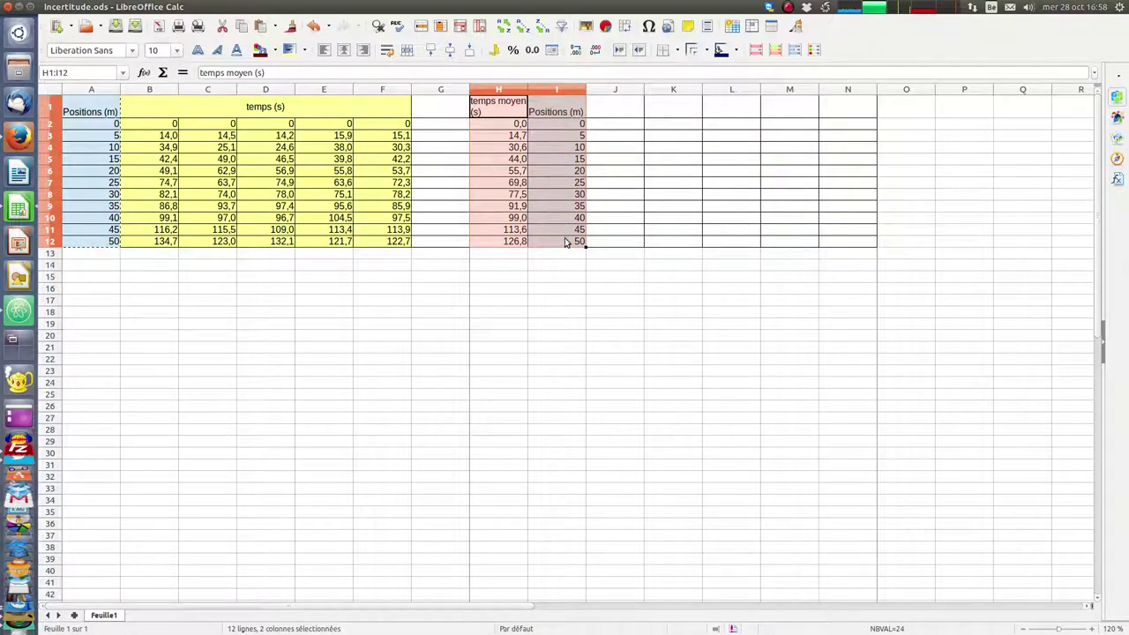
{"action": "left_click", "coordinate": [609, 27]}
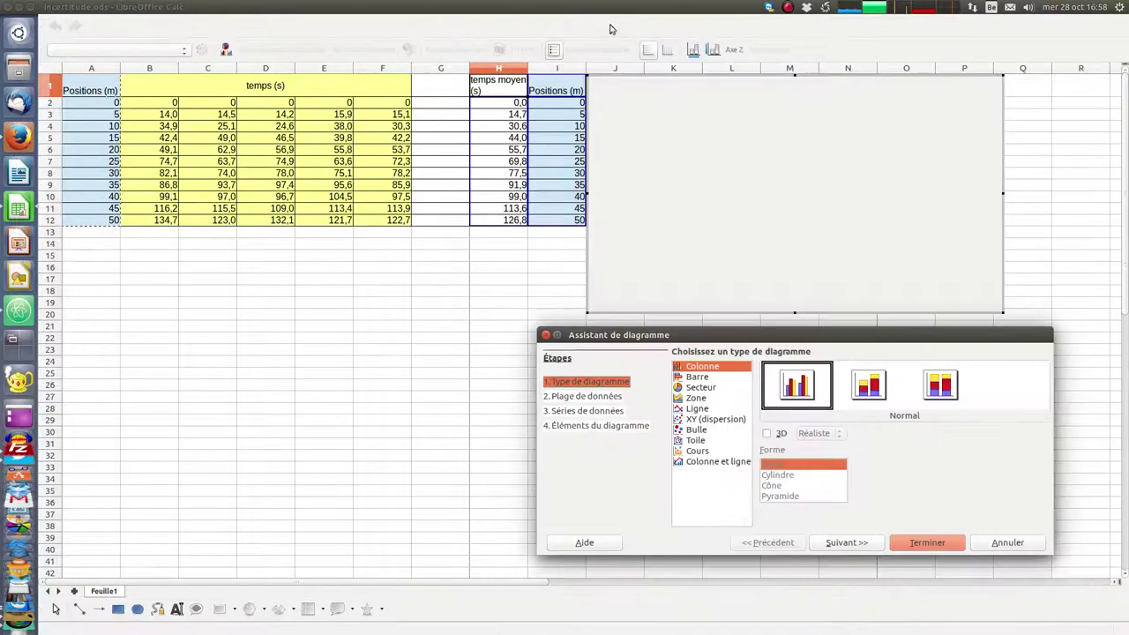
{"action": "left_click", "coordinate": [716, 420]}
{"action": "left_click_drag", "start_coordinate": [832, 336], "coordinate": [354, 230]}
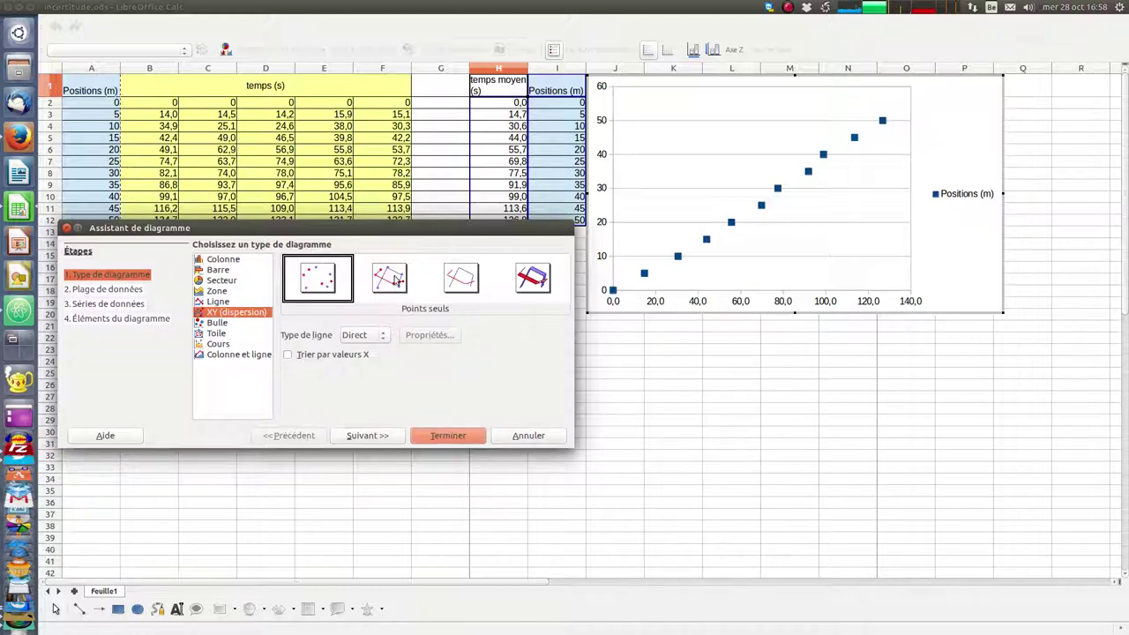
{"action": "left_click", "coordinate": [396, 280]}
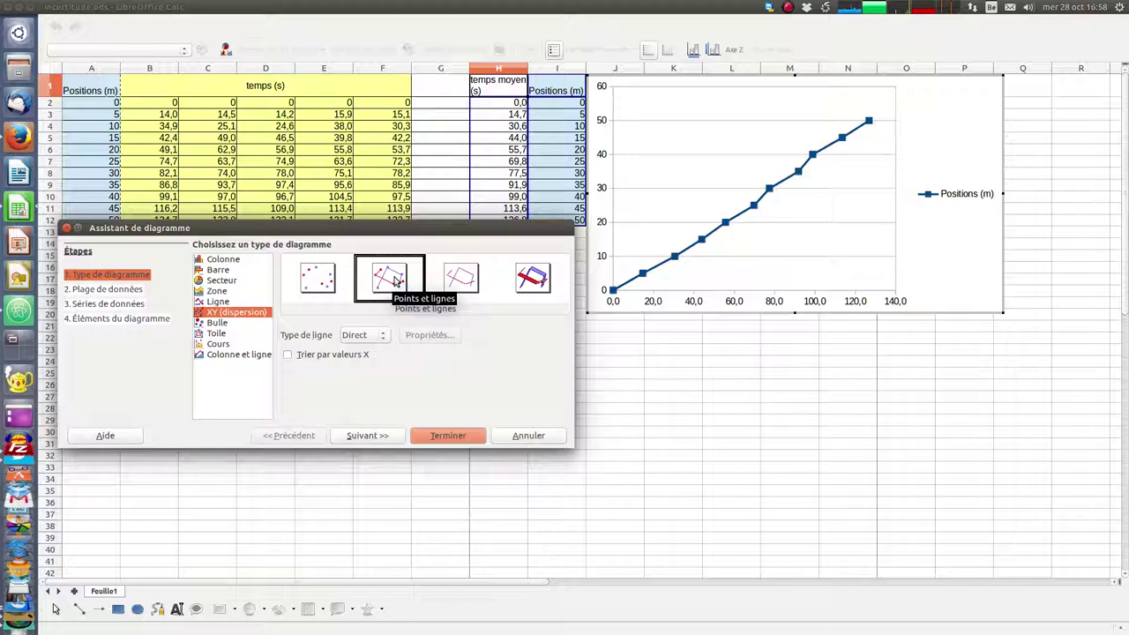
Title the chart "Position en fonction du temps" and label the X axis "temps (s)".
{"action": "left_click", "coordinate": [134, 321]}
{"action": "left_click", "coordinate": [284, 262]}
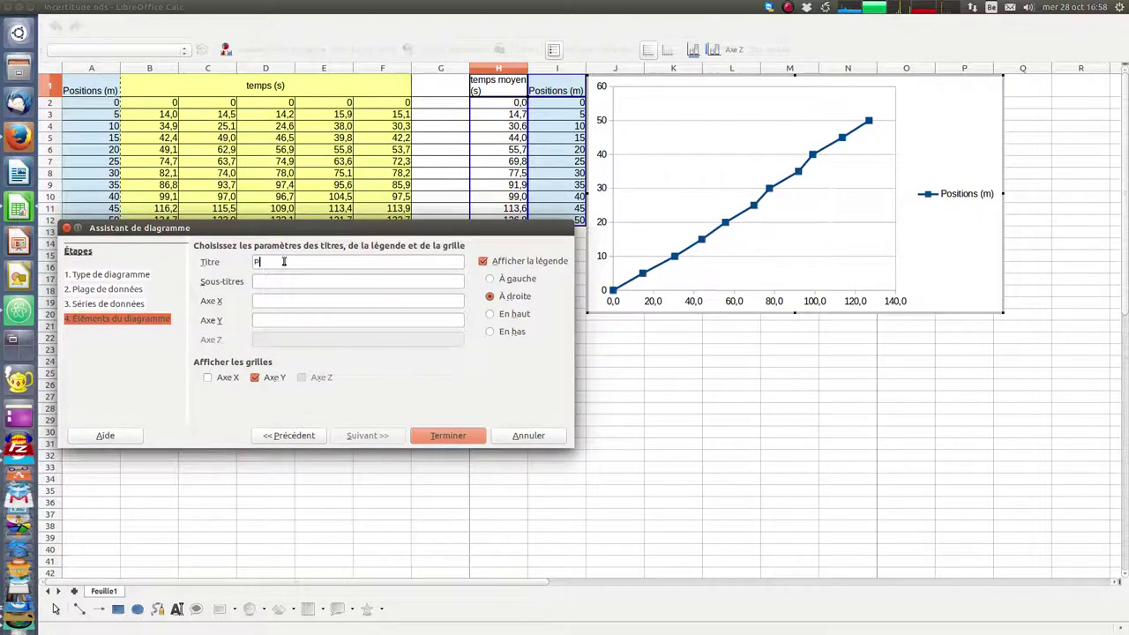
{"action": "type", "text": "Position en fonction du temps"}
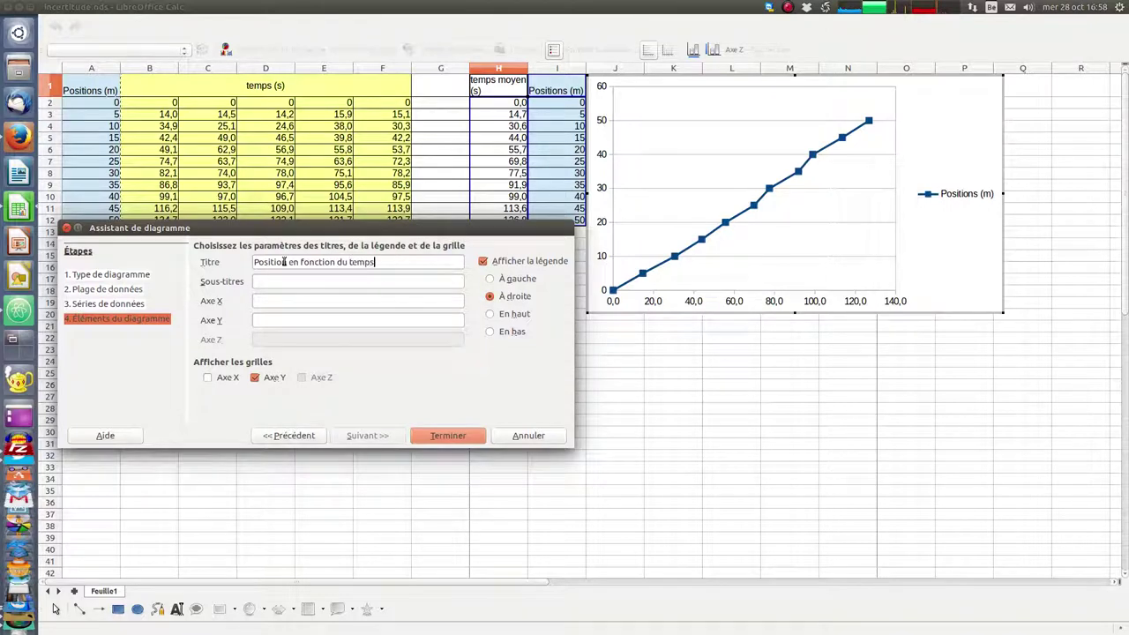
{"action": "key", "text": "Tab"}
{"action": "key", "text": "Tab"}
{"action": "type", "text": "temps (s"}
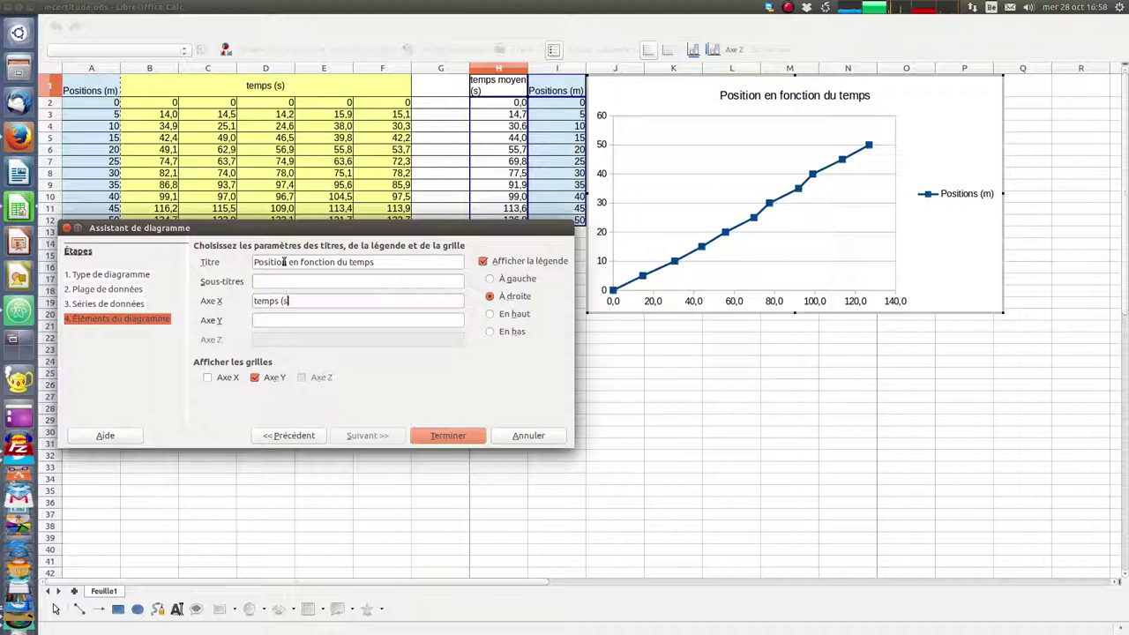
Label the chart's Y axis "positions (m)" and show the X-axis grid.
{"action": "key", "text": "Tab"}
{"action": "type", "text": "po"}
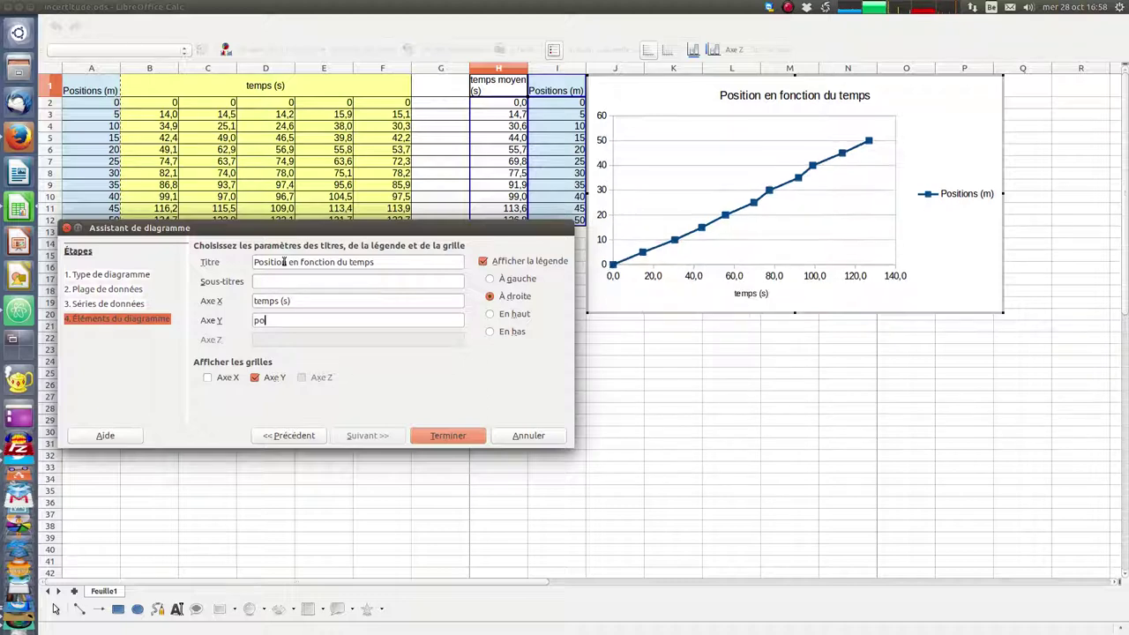
{"action": "type", "text": "sitions (m"}
{"action": "left_click", "coordinate": [207, 378]}
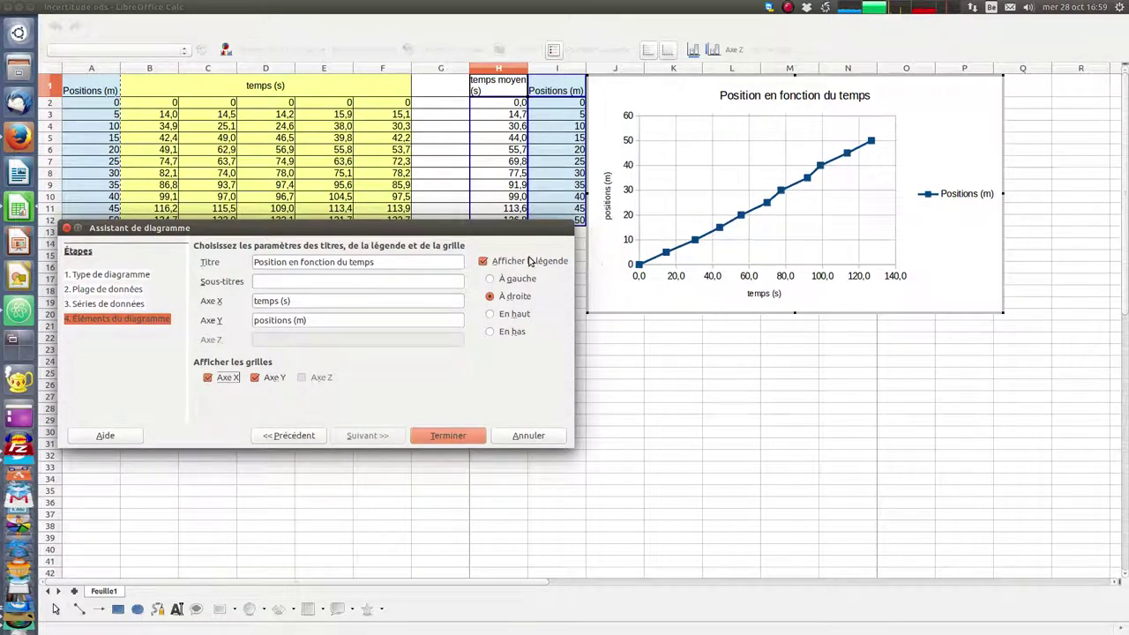
Finish the chart without a legend and place it directly below the data table, under columns A to G.
{"action": "left_click", "coordinate": [483, 262]}
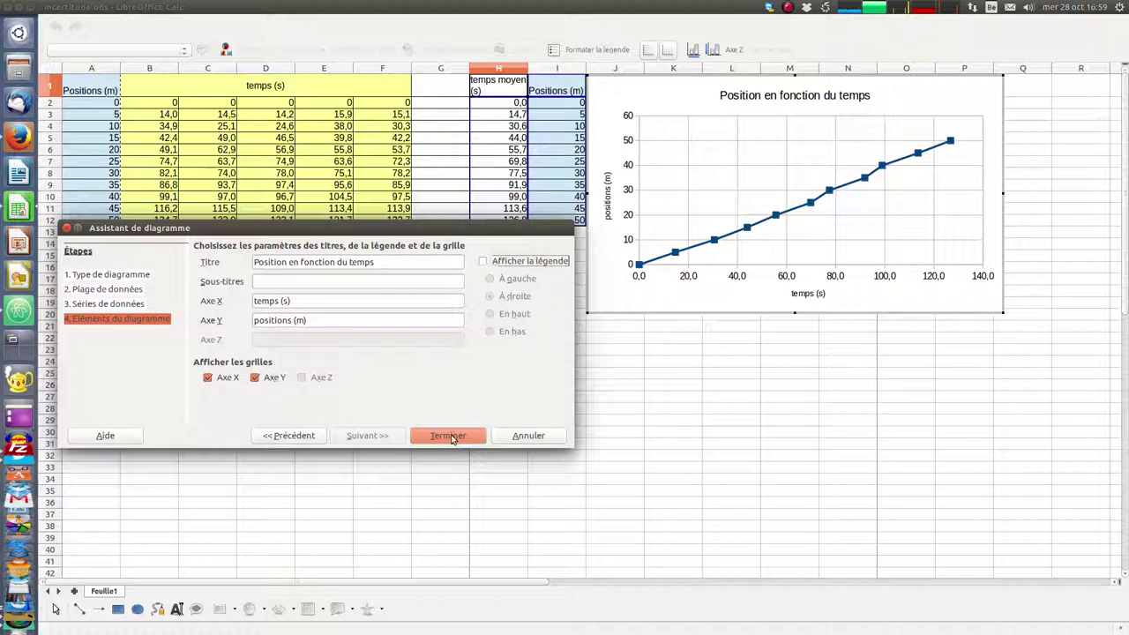
{"action": "left_click", "coordinate": [450, 436]}
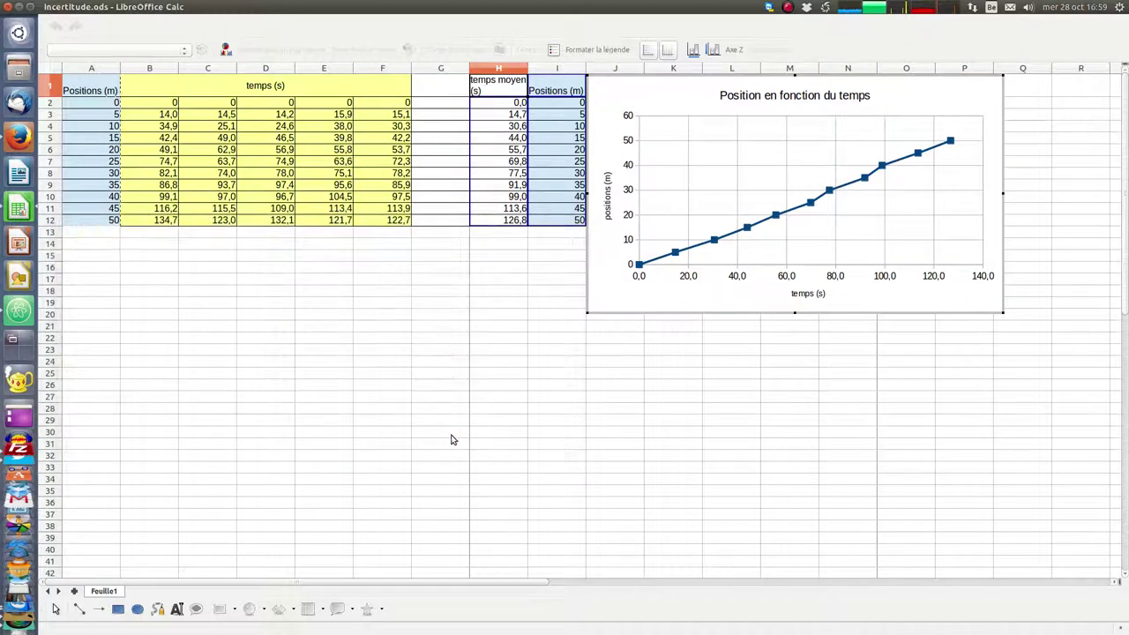
{"action": "left_click", "coordinate": [380, 293]}
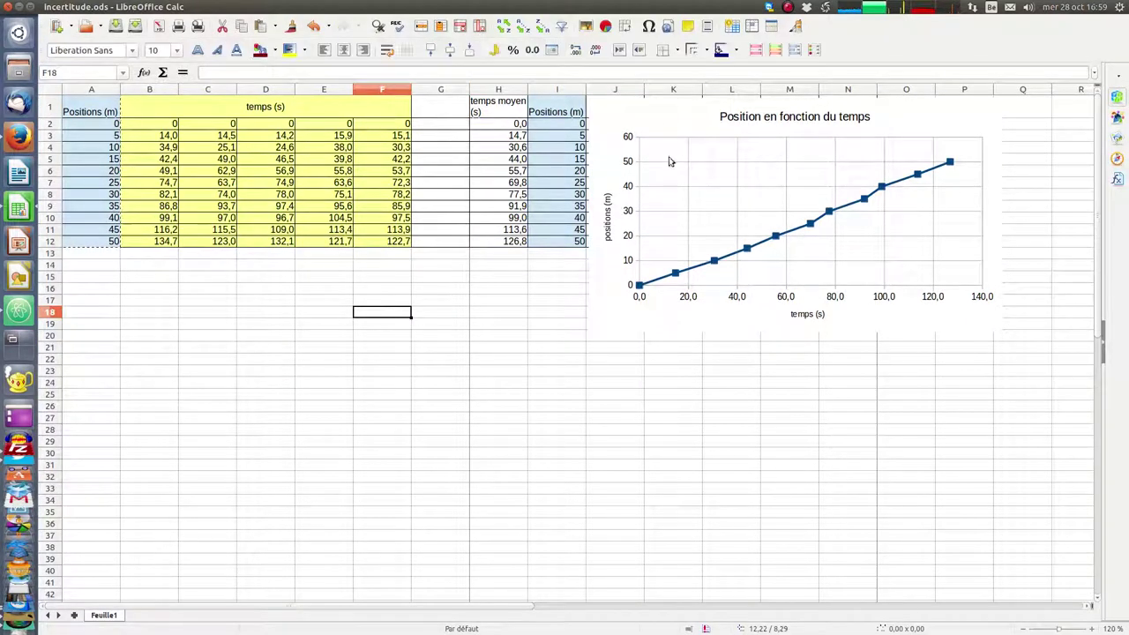
{"action": "mouse_move", "coordinate": [671, 118]}
{"action": "left_mouse_down"}
{"action": "mouse_move", "coordinate": [683, 173]}
{"action": "mouse_move", "coordinate": [368, 307]}
{"action": "mouse_move", "coordinate": [160, 278]}
{"action": "left_mouse_up"}
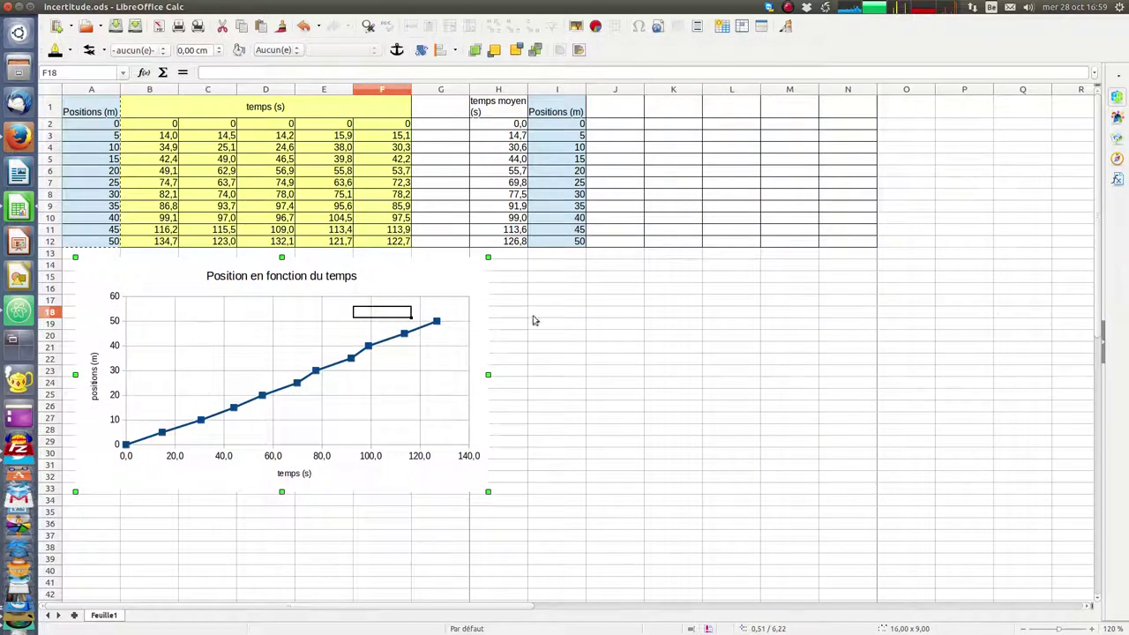
Enter the column header "Incertitude sur positions (m)" in cell J1.
{"action": "left_click", "coordinate": [624, 110]}
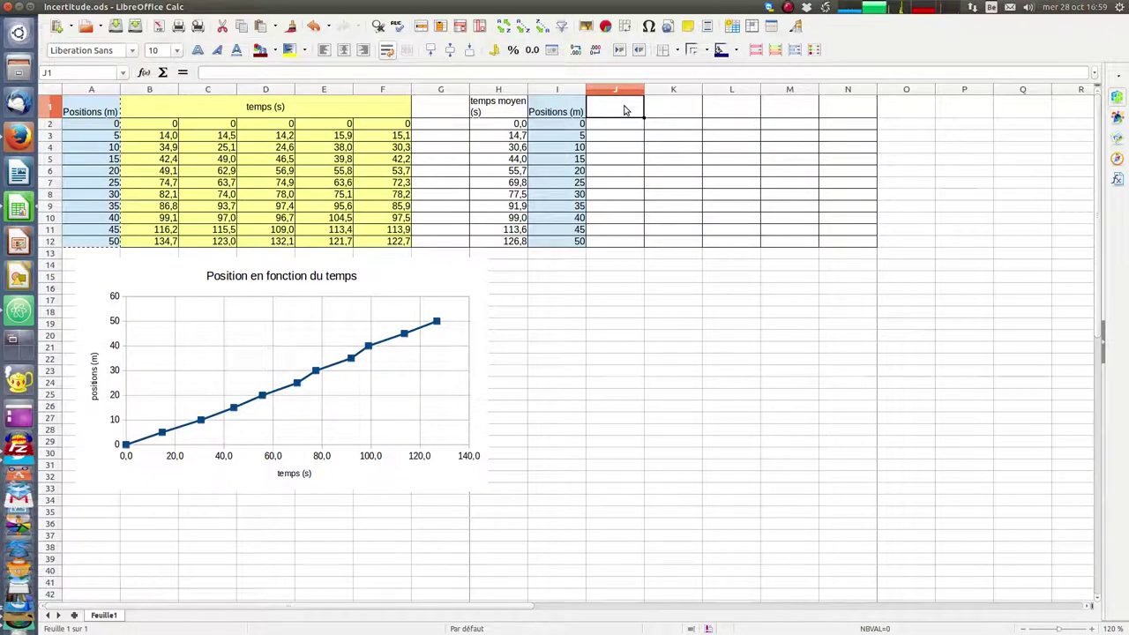
{"action": "key", "text": "Down"}
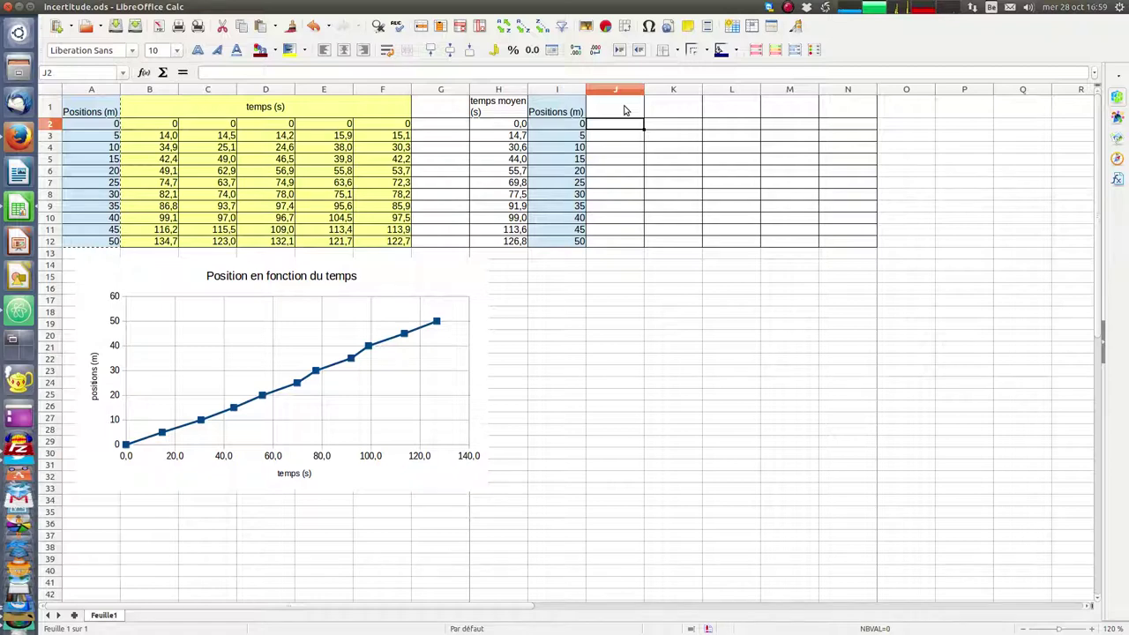
{"action": "left_click", "coordinate": [624, 111]}
{"action": "type", "text": "In"}
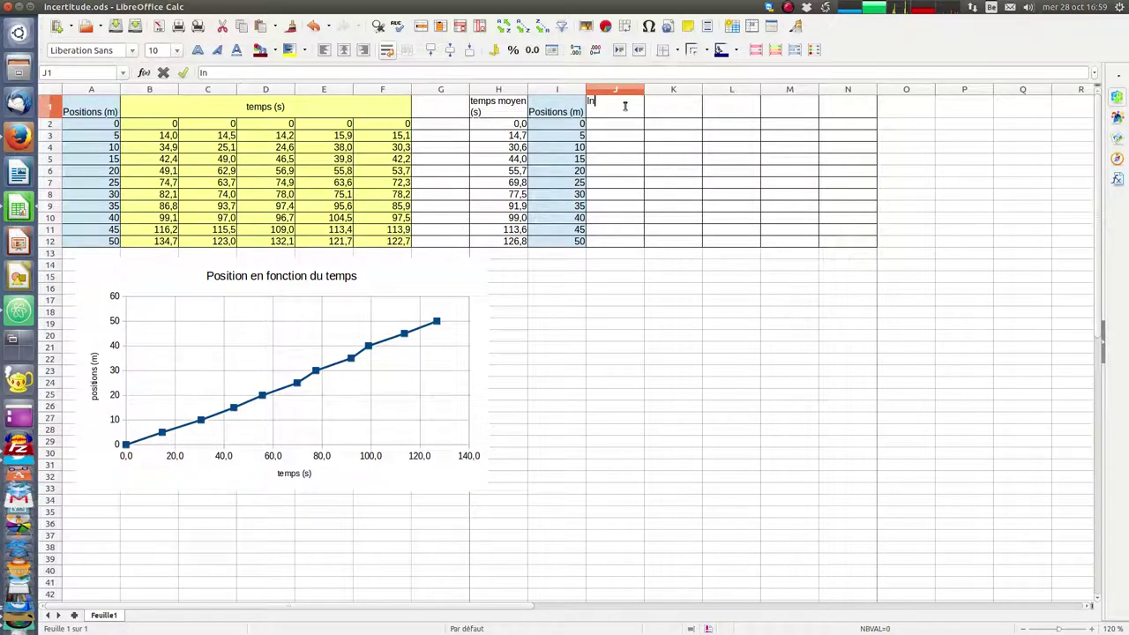
{"action": "type", "text": "certitude "}
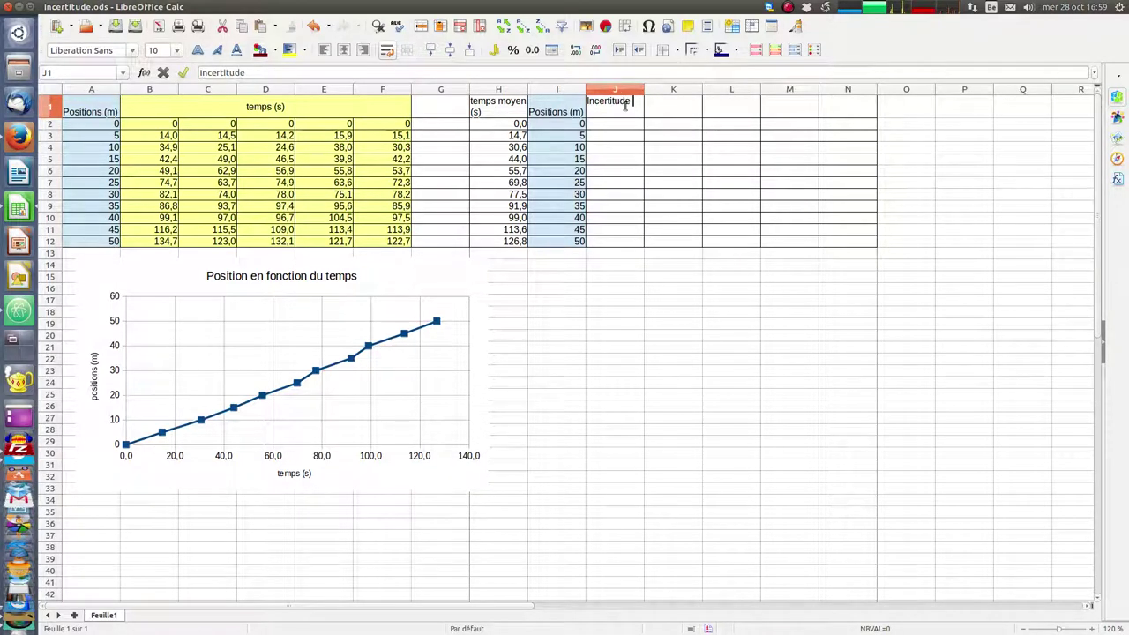
{"action": "type", "text": "sur positions"}
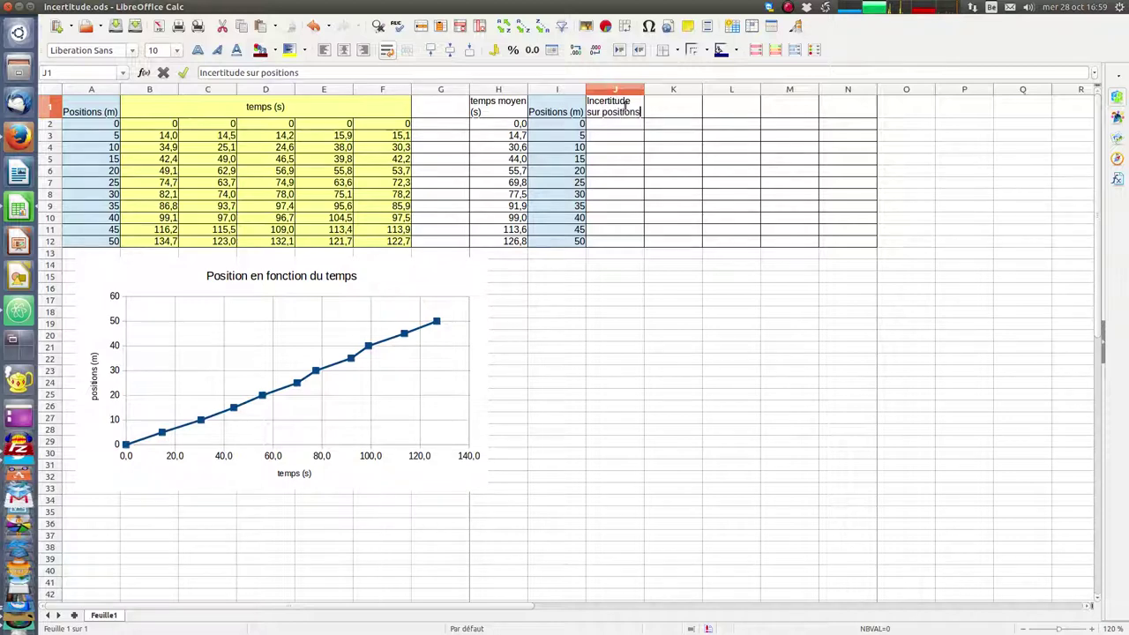
{"action": "key", "text": "Return"}
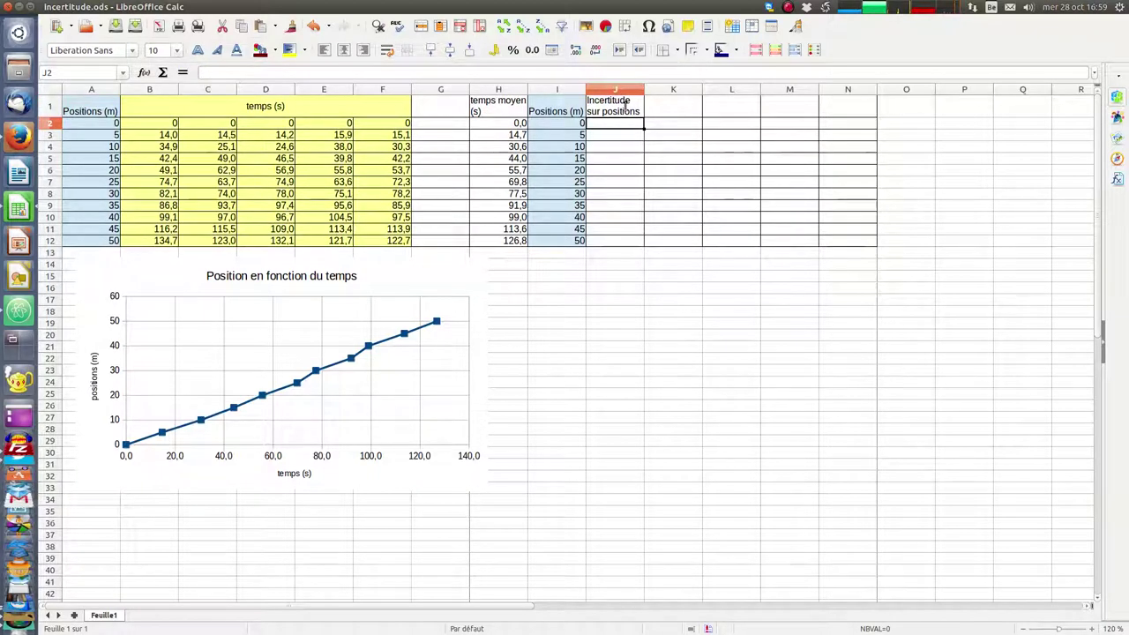
{"action": "double_click", "coordinate": [625, 104]}
{"action": "type", "text": "(m)"}
{"action": "key", "text": "Return"}
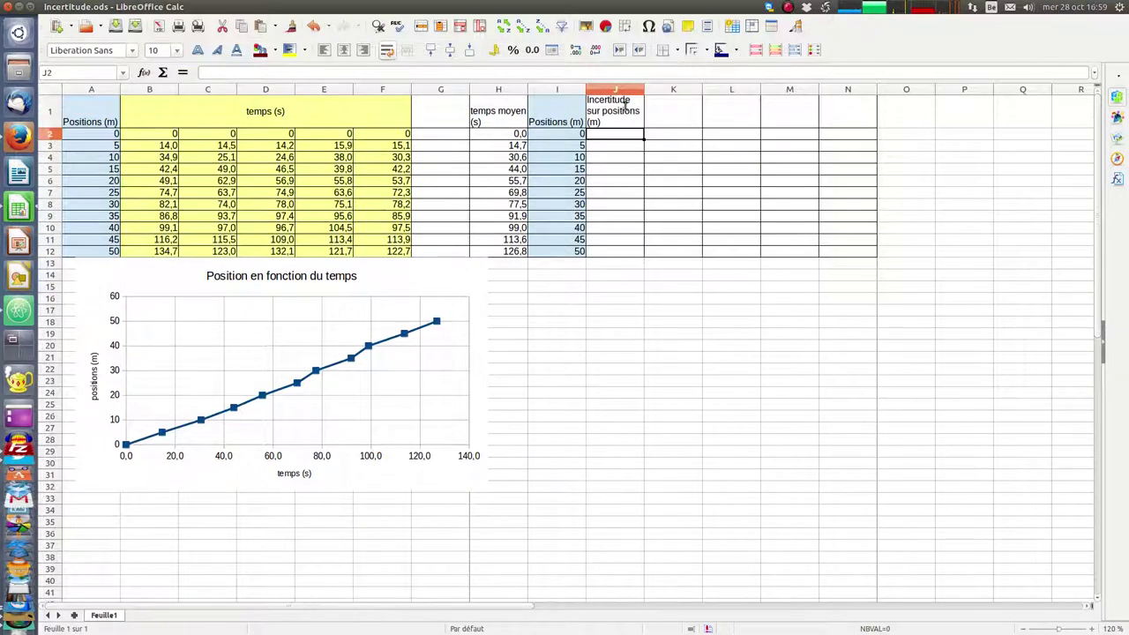
Enter =0*5% in J2 and replace its 0 with a reference to I2, giving =I2*0,05.
{"action": "type", "text": "=0*5%"}
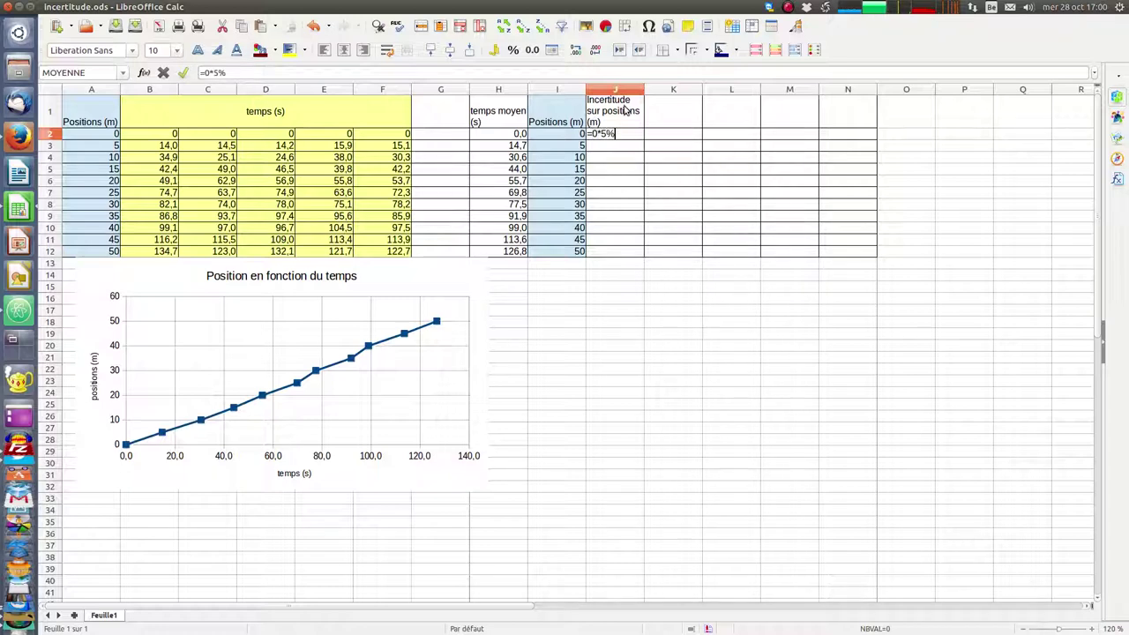
{"action": "key", "text": "Return"}
{"action": "left_click", "coordinate": [611, 134]}
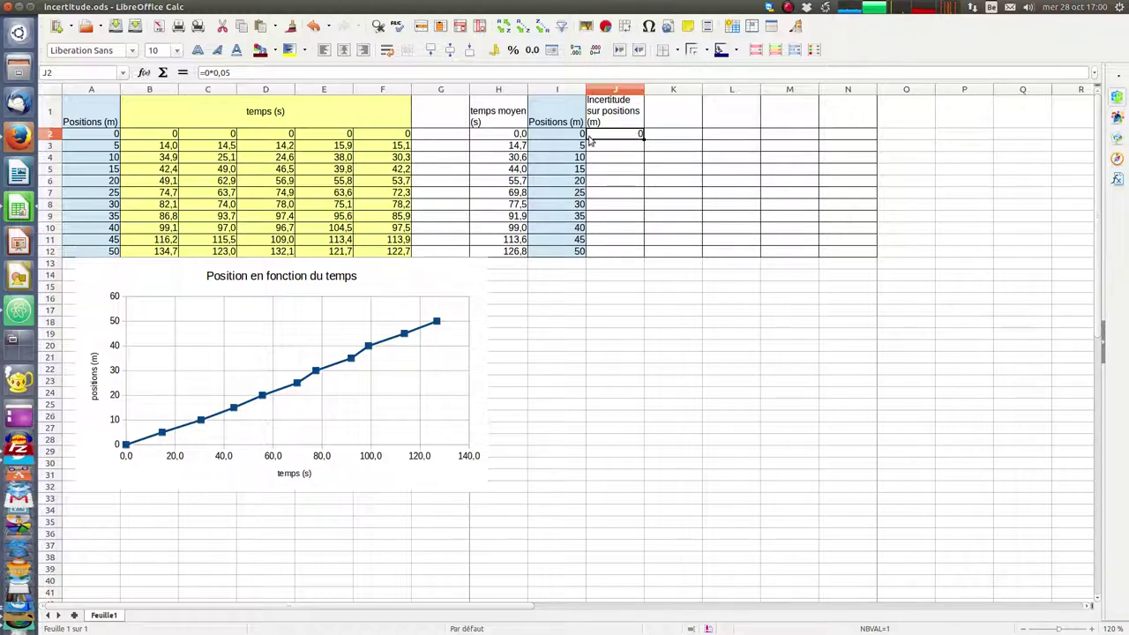
{"action": "left_click", "coordinate": [209, 73]}
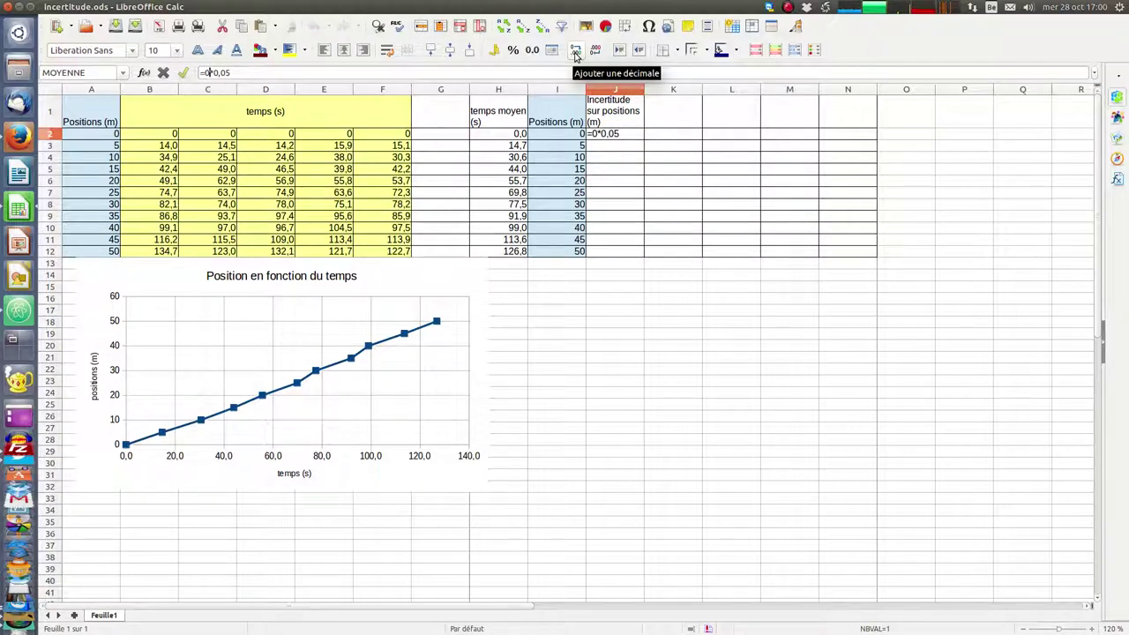
{"action": "key", "text": "BackSpace"}
{"action": "type", "text": "I"}
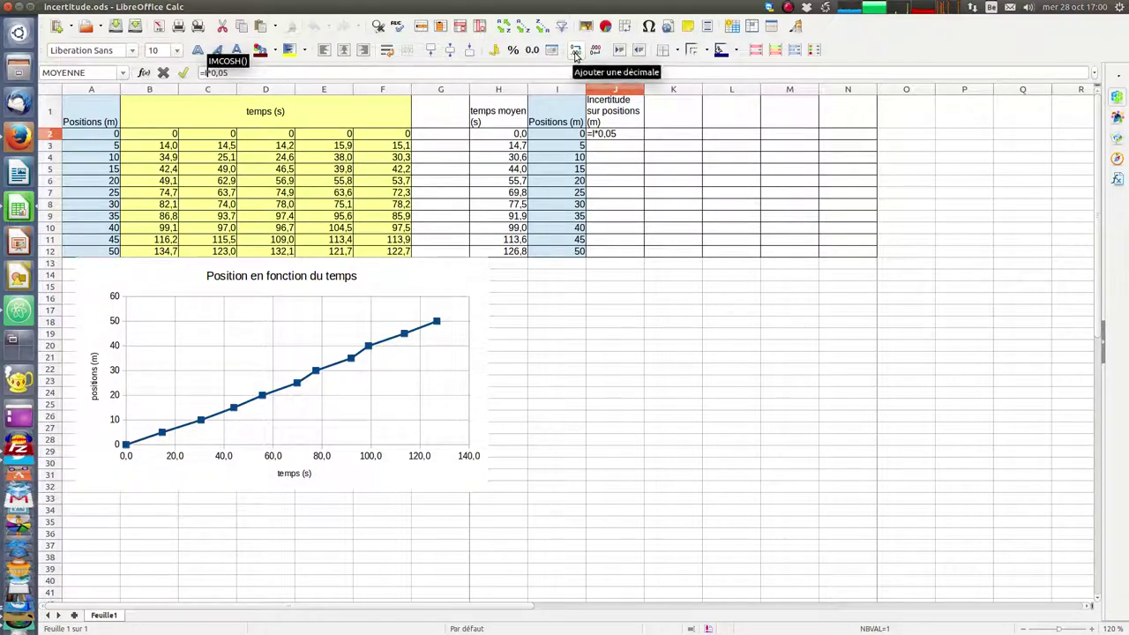
{"action": "type", "text": "2"}
{"action": "key", "text": "Return"}
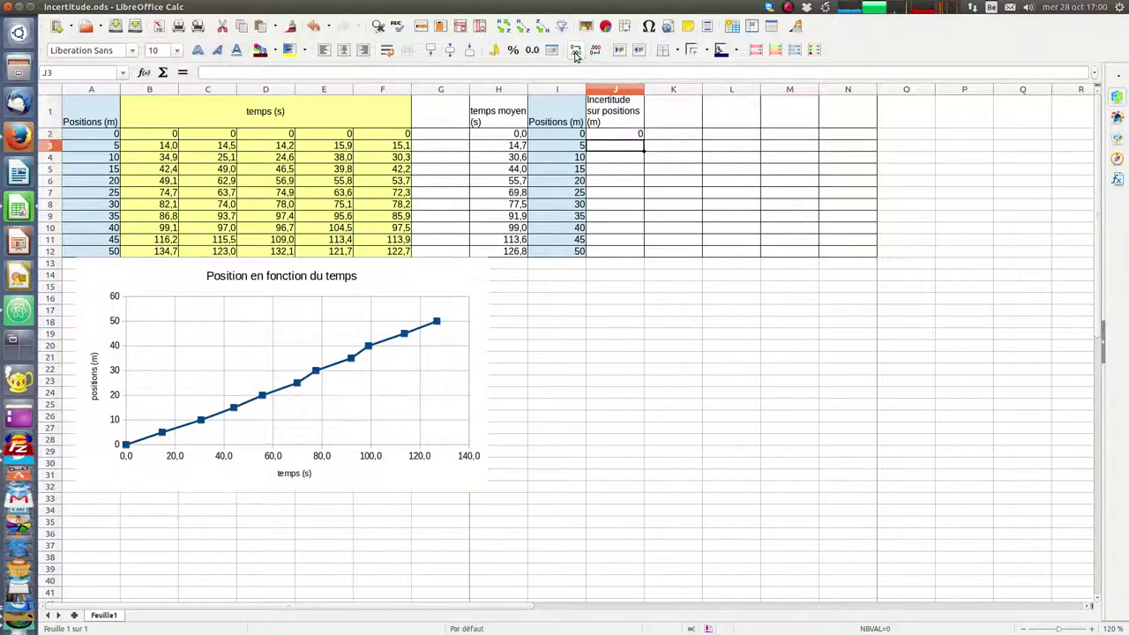
Fill the position uncertainty formula from J2 down to J12 and check the copied formula in J3.
{"action": "left_click", "coordinate": [631, 134]}
{"action": "left_click_drag", "start_coordinate": [644, 140], "coordinate": [644, 257]}
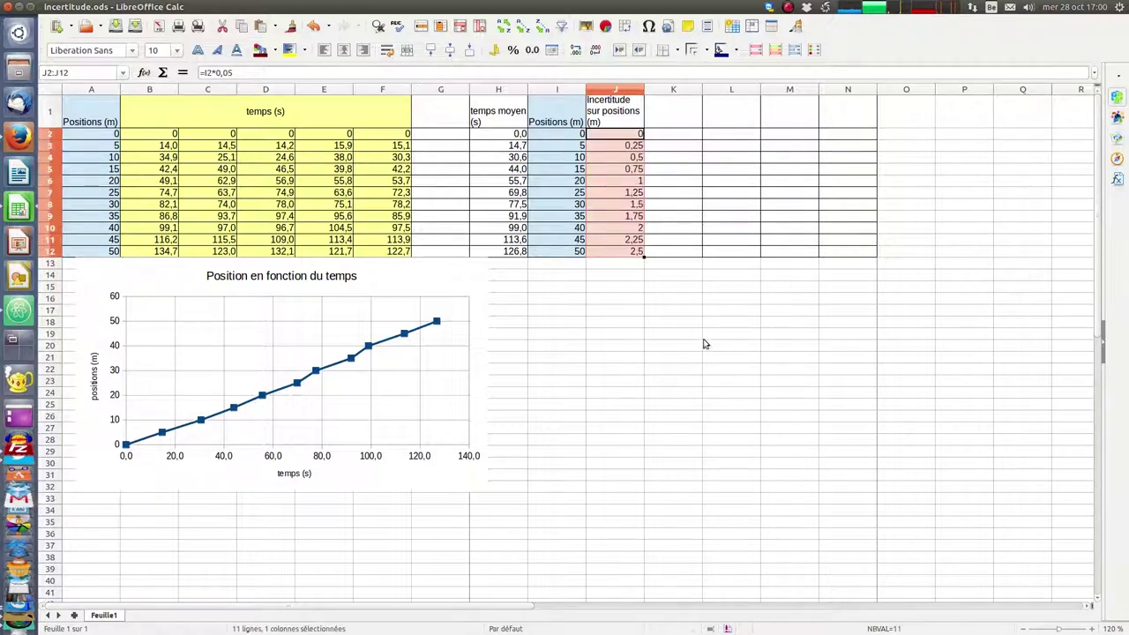
{"action": "left_click", "coordinate": [627, 148]}
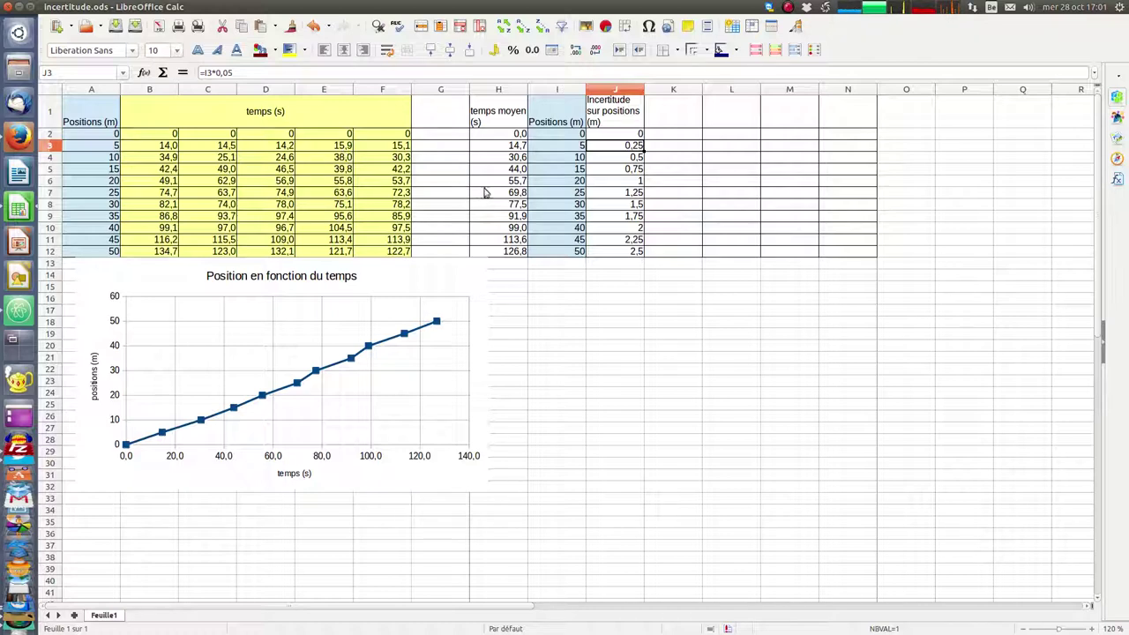
{"action": "left_click", "coordinate": [679, 112]}
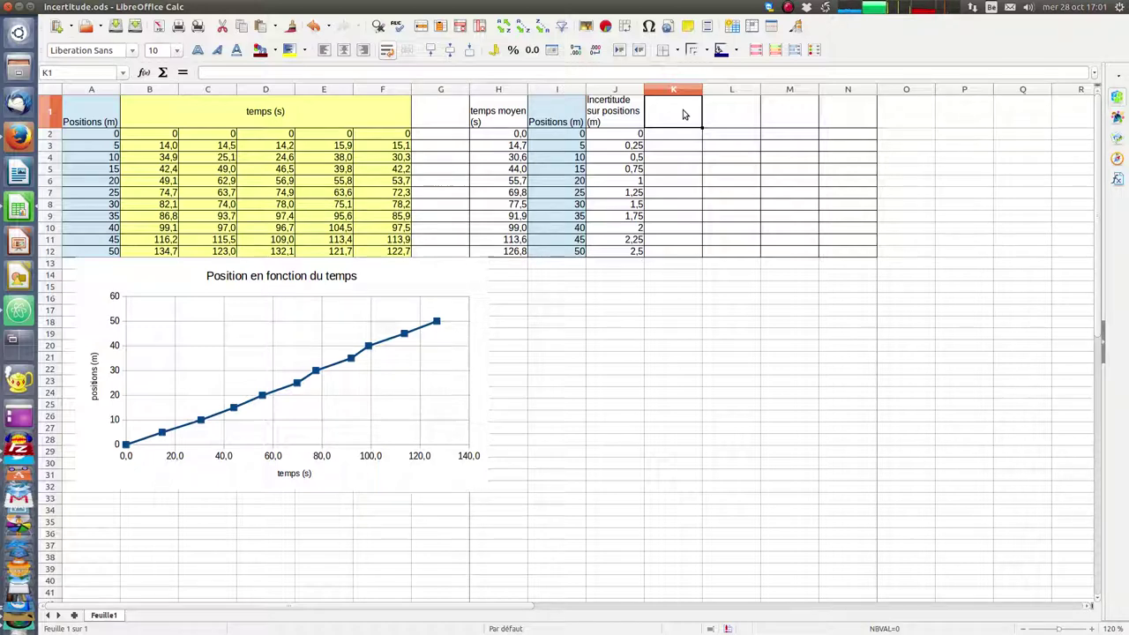
{"action": "type", "text": "Écar"}
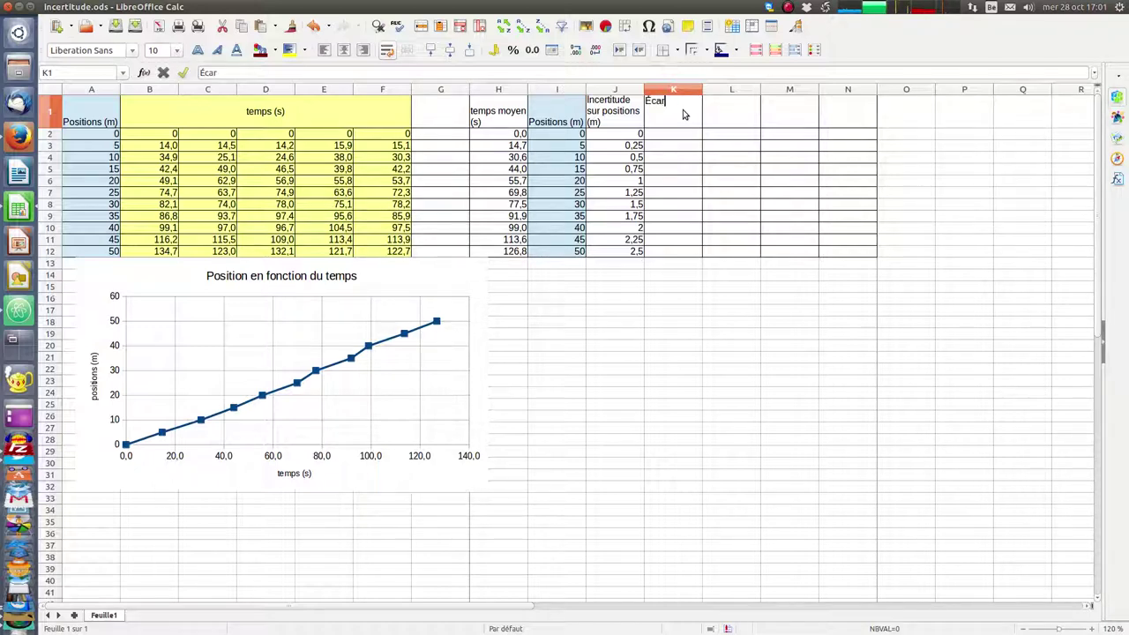
{"action": "type", "text": "t haut"}
{"action": "key", "text": "Return"}
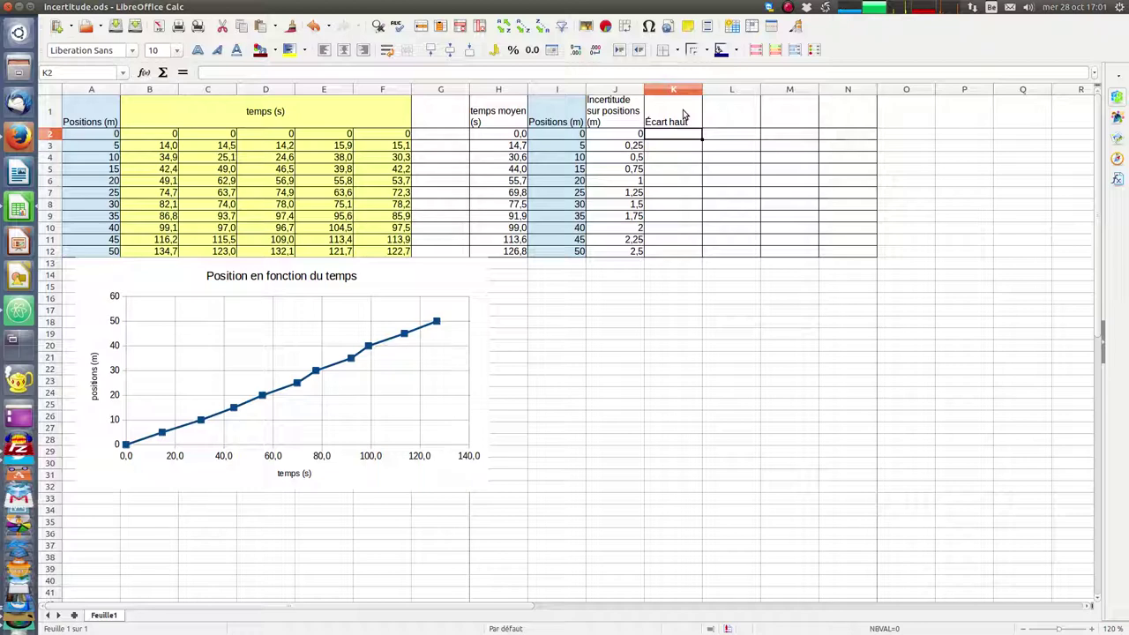
{"action": "left_click", "coordinate": [683, 109]}
{"action": "key", "text": "Delete"}
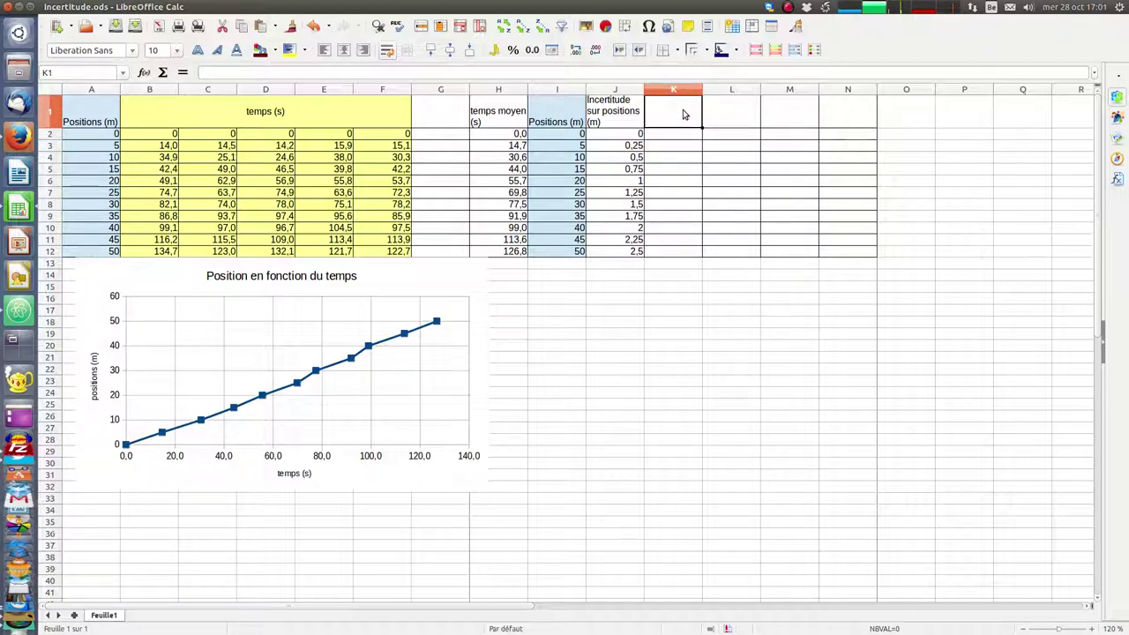
Enter the column header "Temps max (s)" in cell K1.
{"action": "type", "text": "Temps m"}
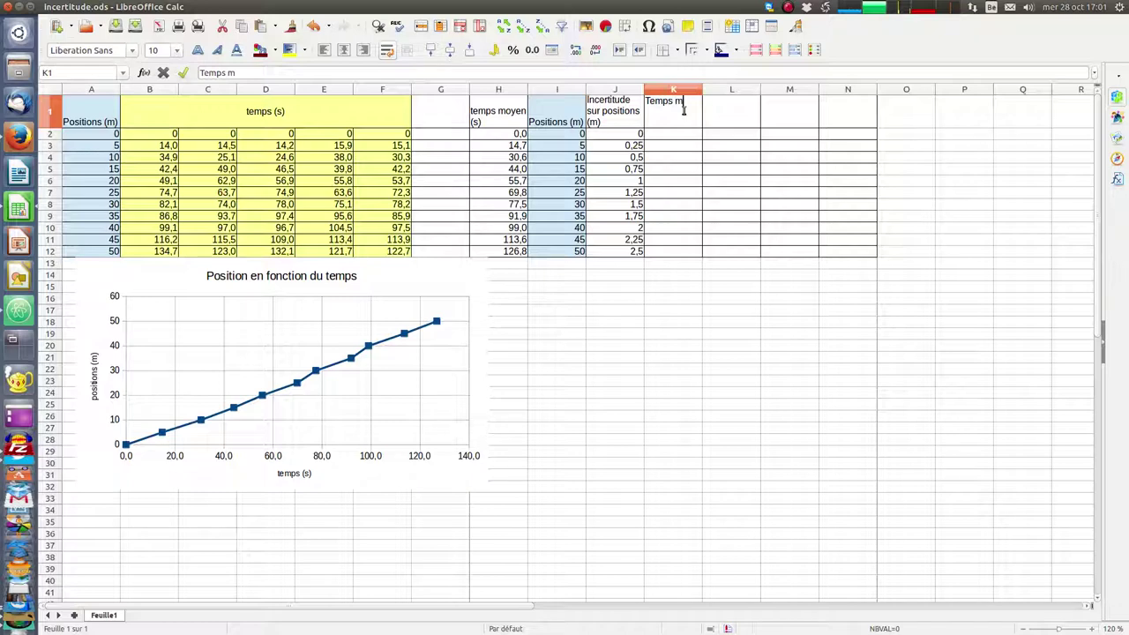
{"action": "type", "text": "ax (s)"}
{"action": "key", "text": "Return"}
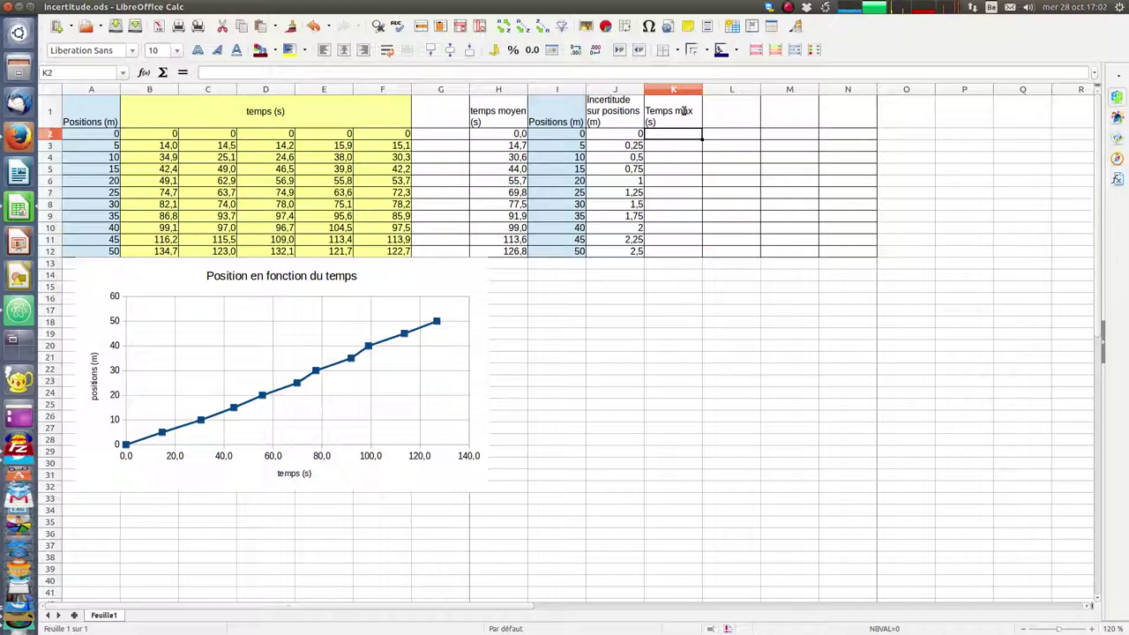
Calculate the maximum time in K2 with =MAX(B2:F2) and fill the formula down to K12.
{"action": "type", "text": "="}
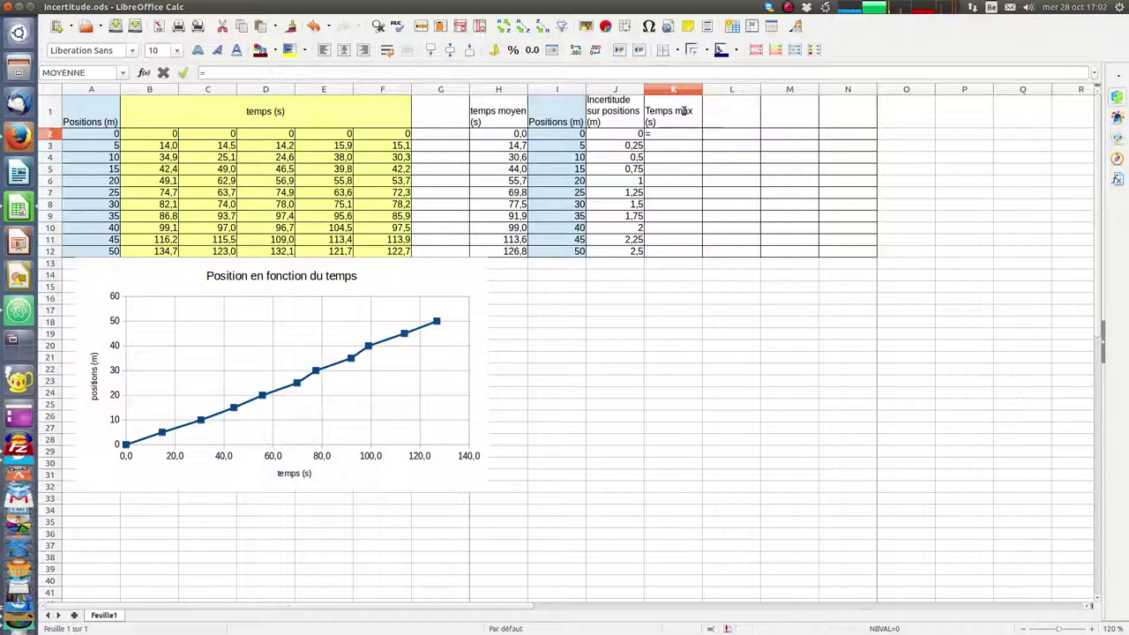
{"action": "type", "text": "max("}
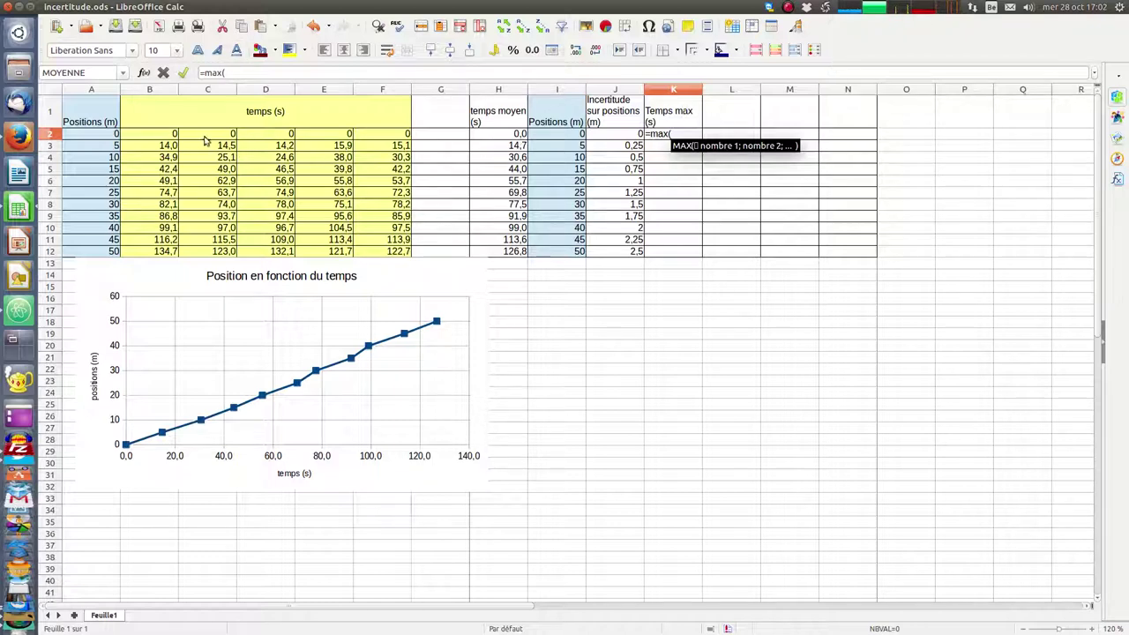
{"action": "left_click_drag", "start_coordinate": [155, 134], "coordinate": [383, 139]}
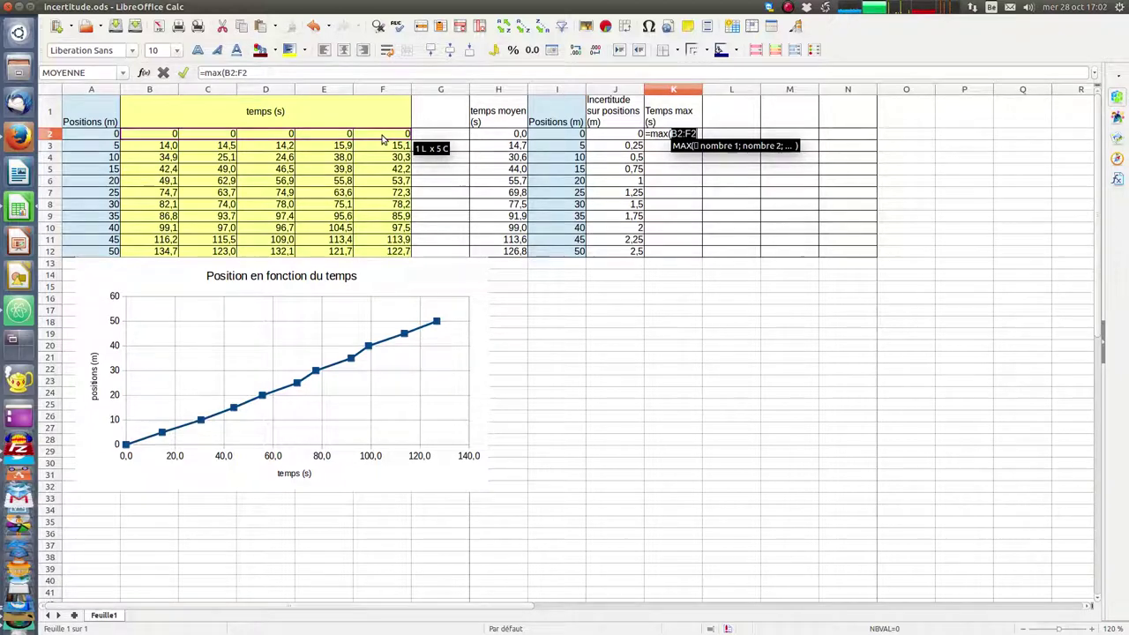
{"action": "type", "text": ")"}
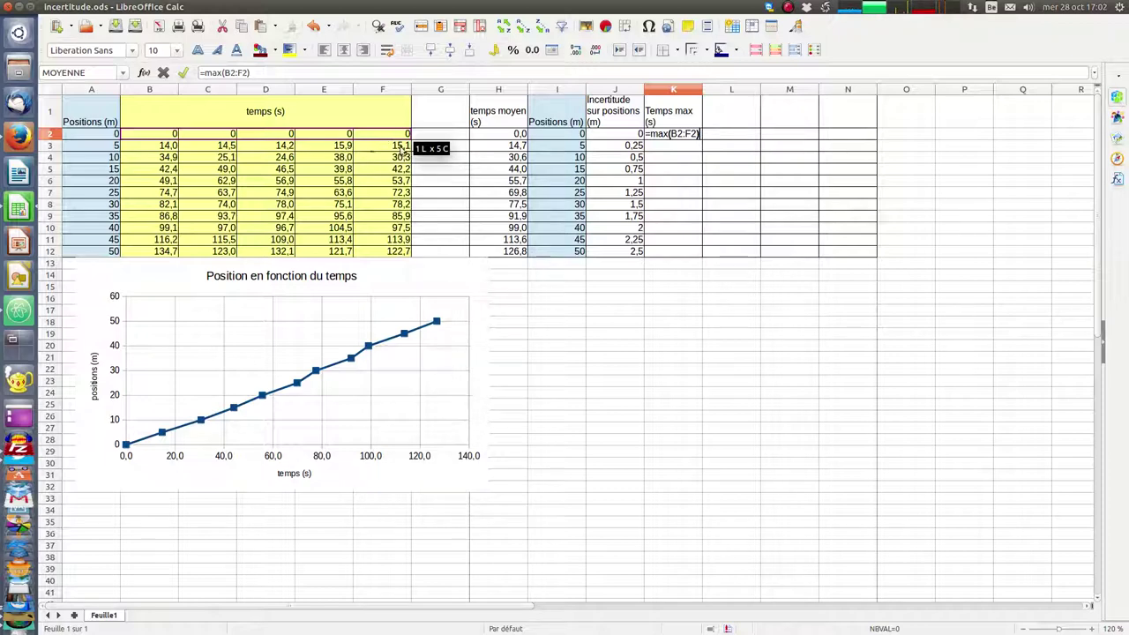
{"action": "key", "text": "Return"}
{"action": "left_click", "coordinate": [676, 133]}
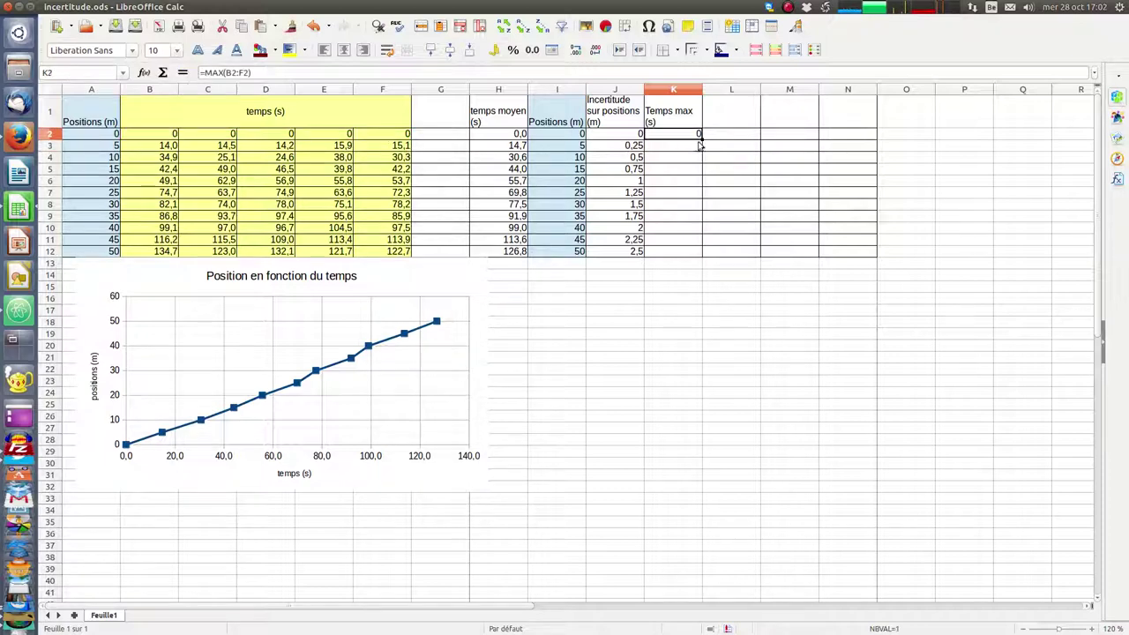
{"action": "left_click_drag", "start_coordinate": [702, 139], "coordinate": [704, 256]}
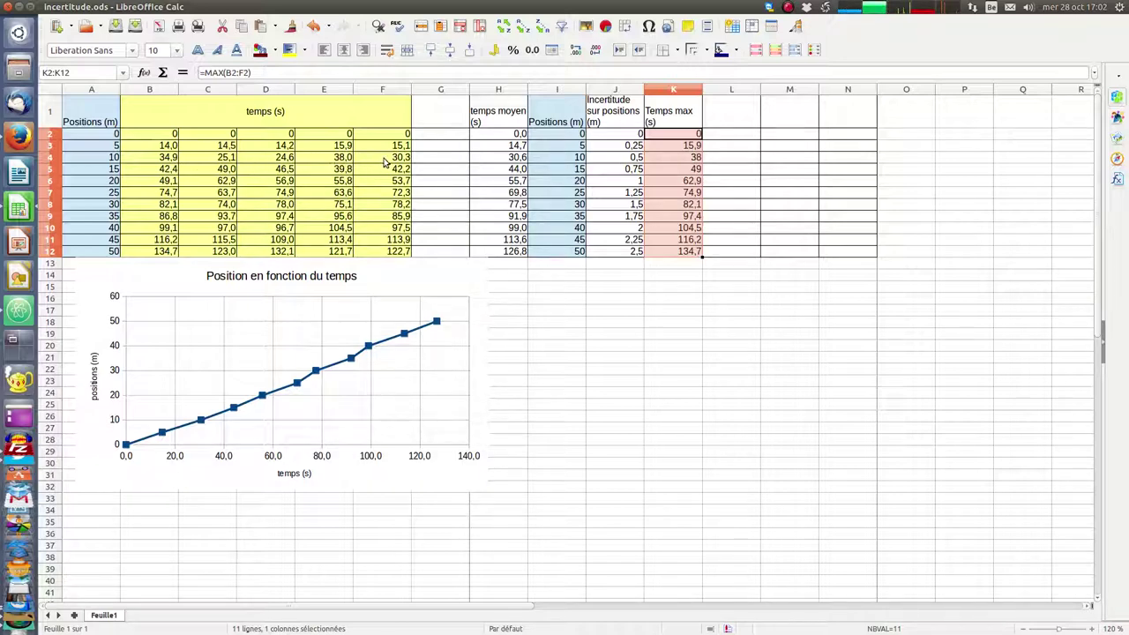
Enter the column header "Temps min (s)" in cell L1.
{"action": "left_click", "coordinate": [732, 113]}
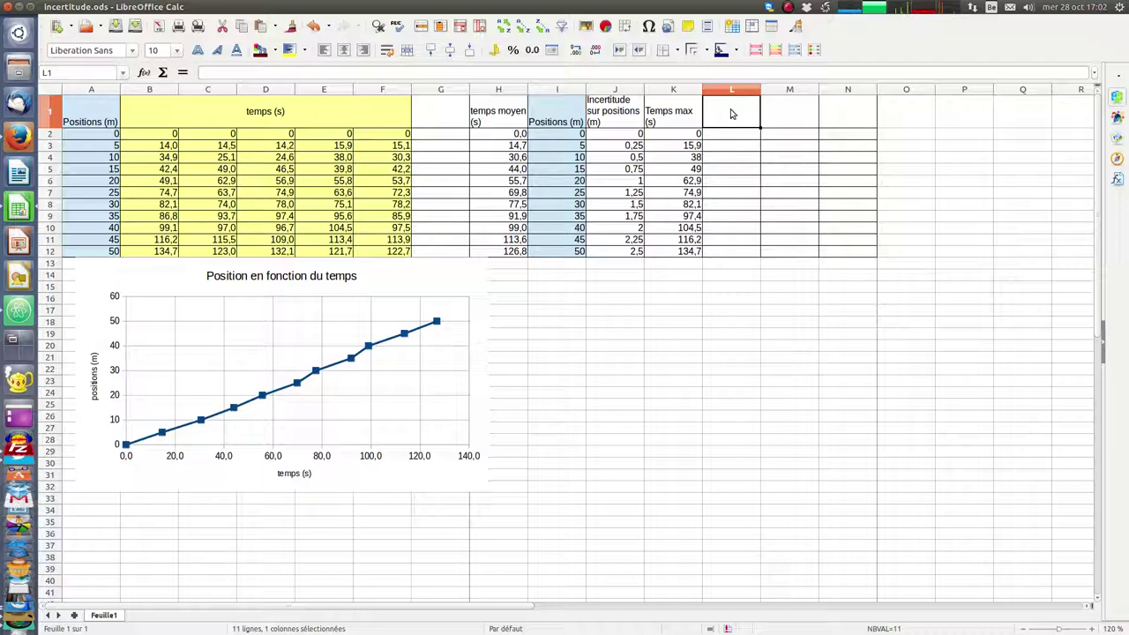
{"action": "type", "text": "Temps min"}
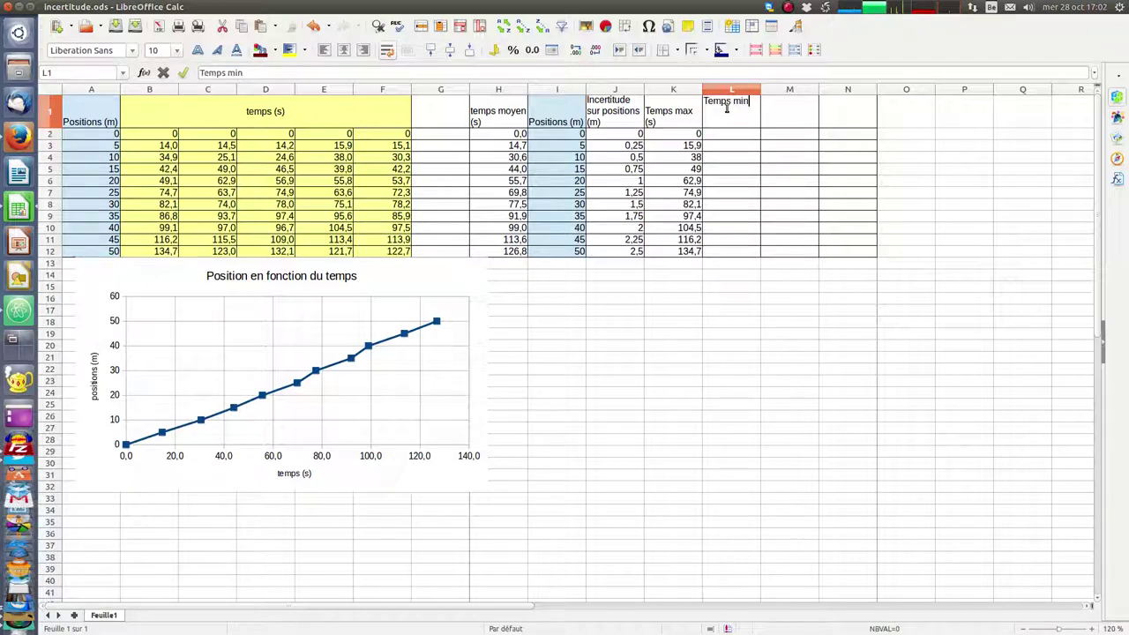
{"action": "type", "text": " (s)"}
{"action": "key", "text": "Return"}
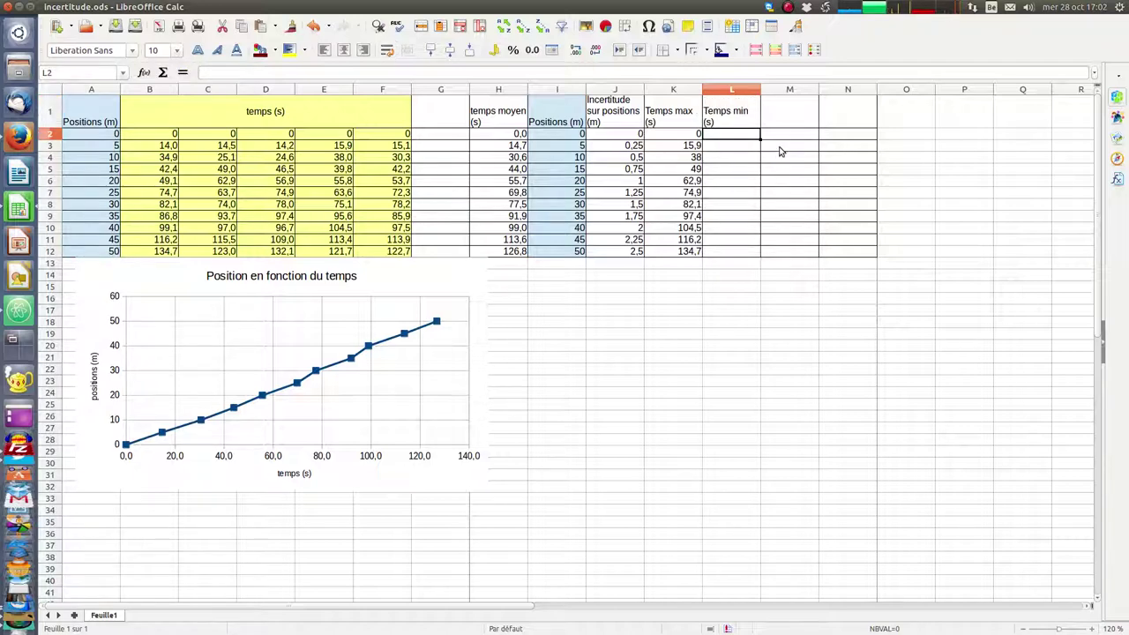
Calculate the minimum time in L2 with =MIN(B2:F2), fill the formula down to L12 and check the copied formula in L9.
{"action": "type", "text": "="}
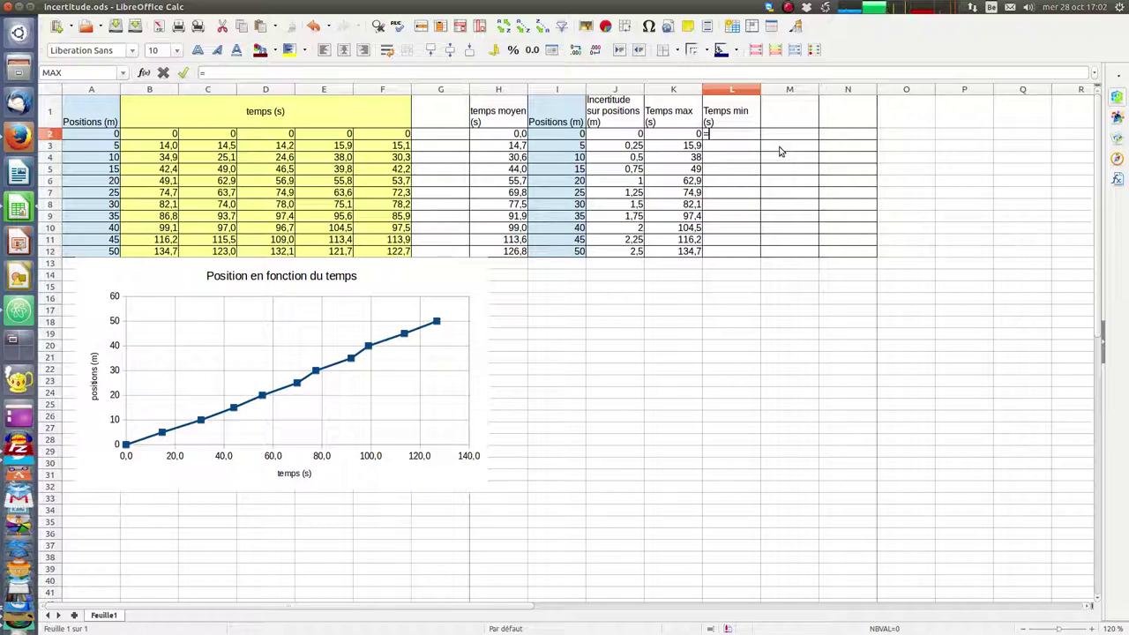
{"action": "type", "text": "min"}
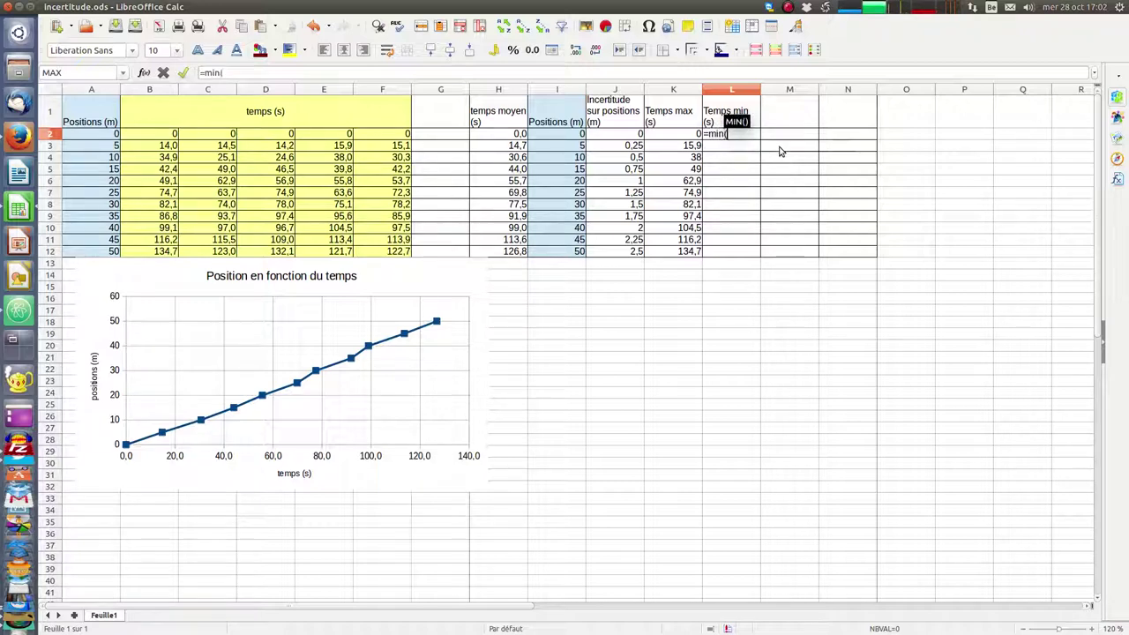
{"action": "type", "text": "("}
{"action": "left_click_drag", "start_coordinate": [158, 136], "coordinate": [377, 140]}
{"action": "type", "text": ")"}
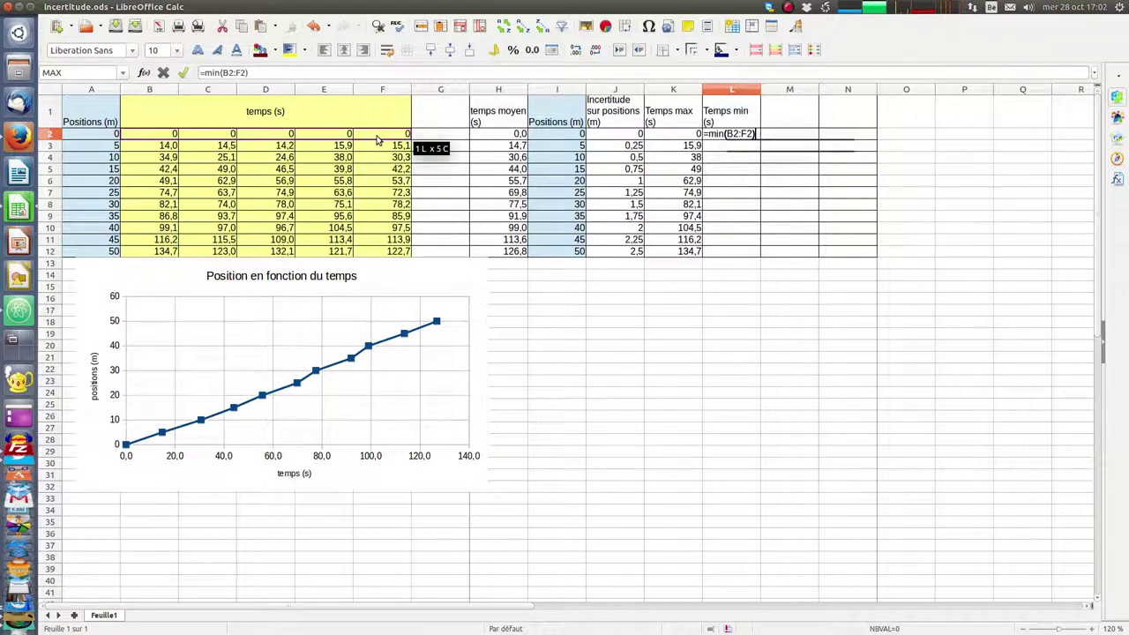
{"action": "key", "text": "Return"}
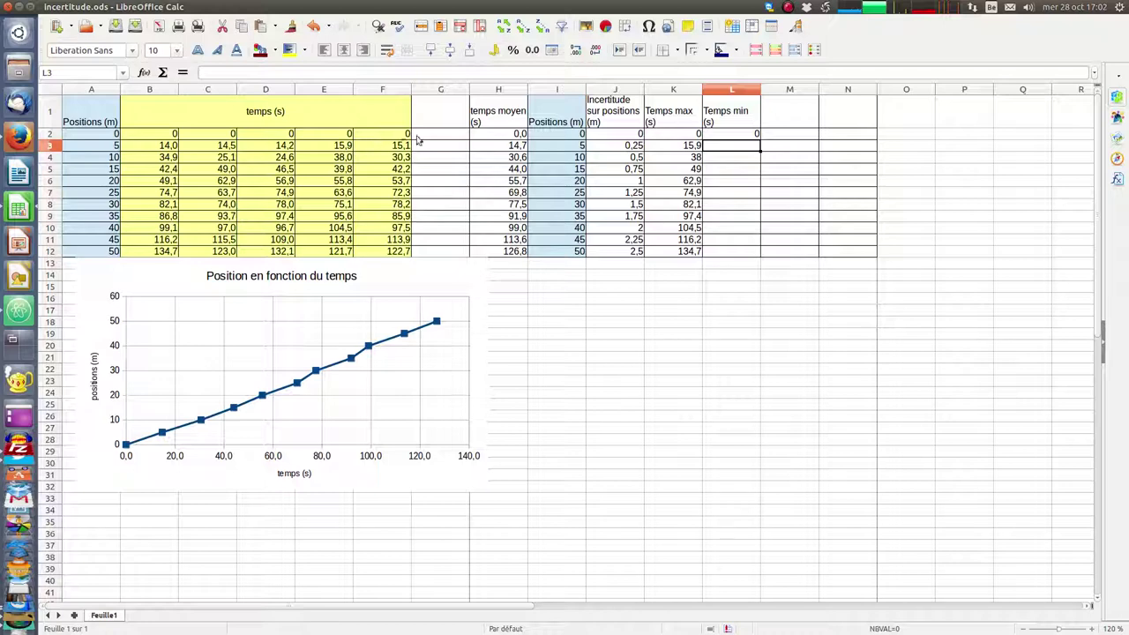
{"action": "left_click", "coordinate": [753, 137]}
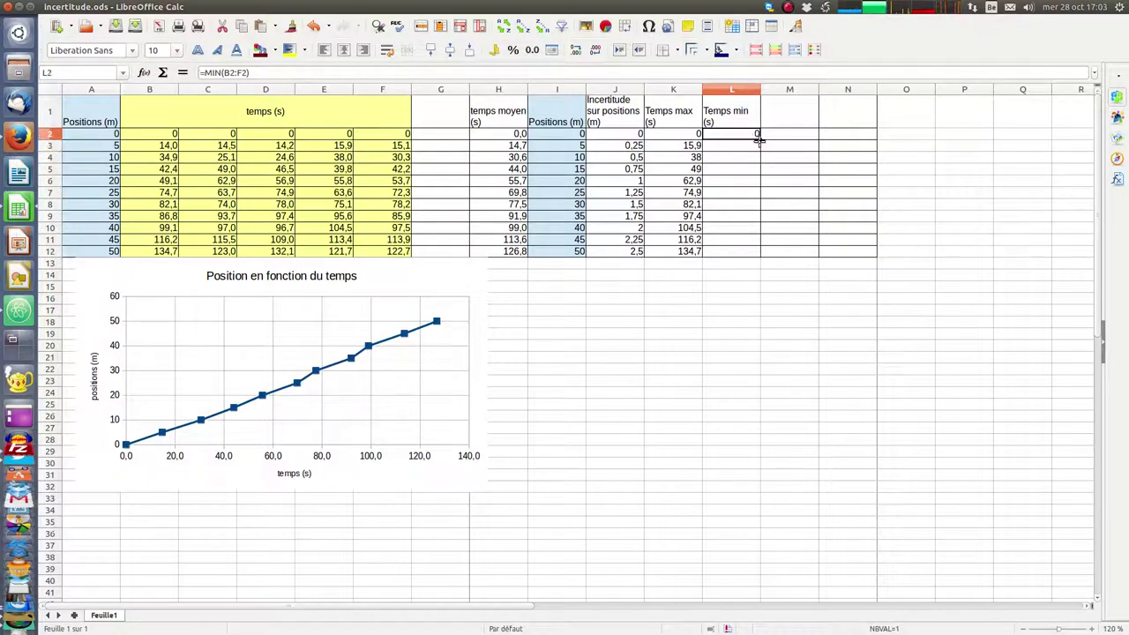
{"action": "left_click_drag", "start_coordinate": [759, 138], "coordinate": [762, 256]}
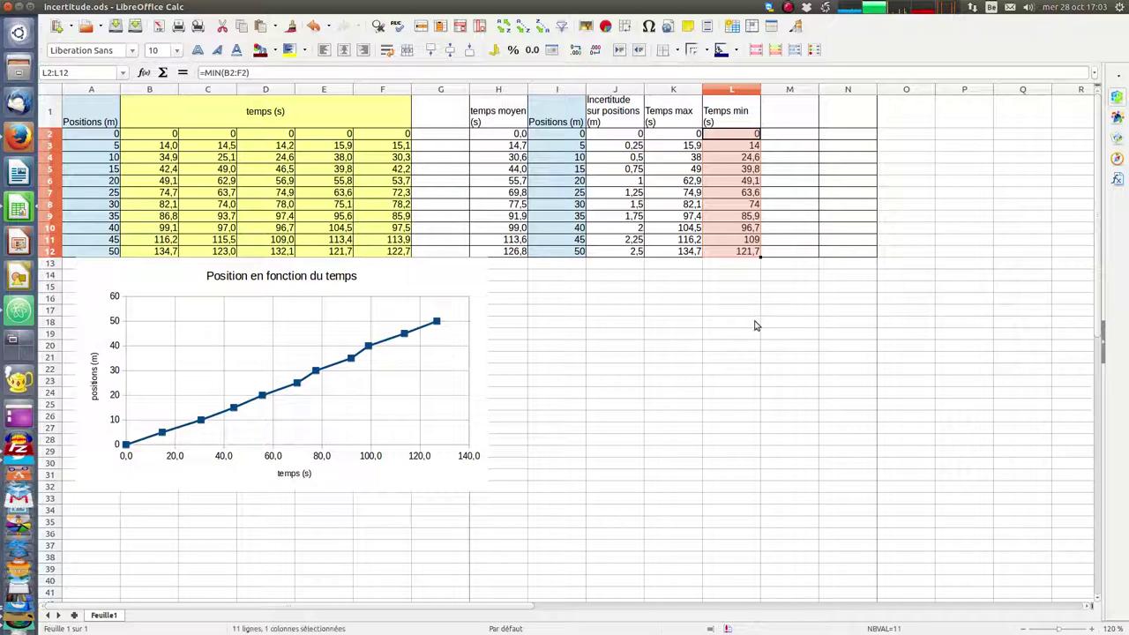
{"action": "left_click", "coordinate": [736, 255]}
{"action": "left_click", "coordinate": [755, 219]}
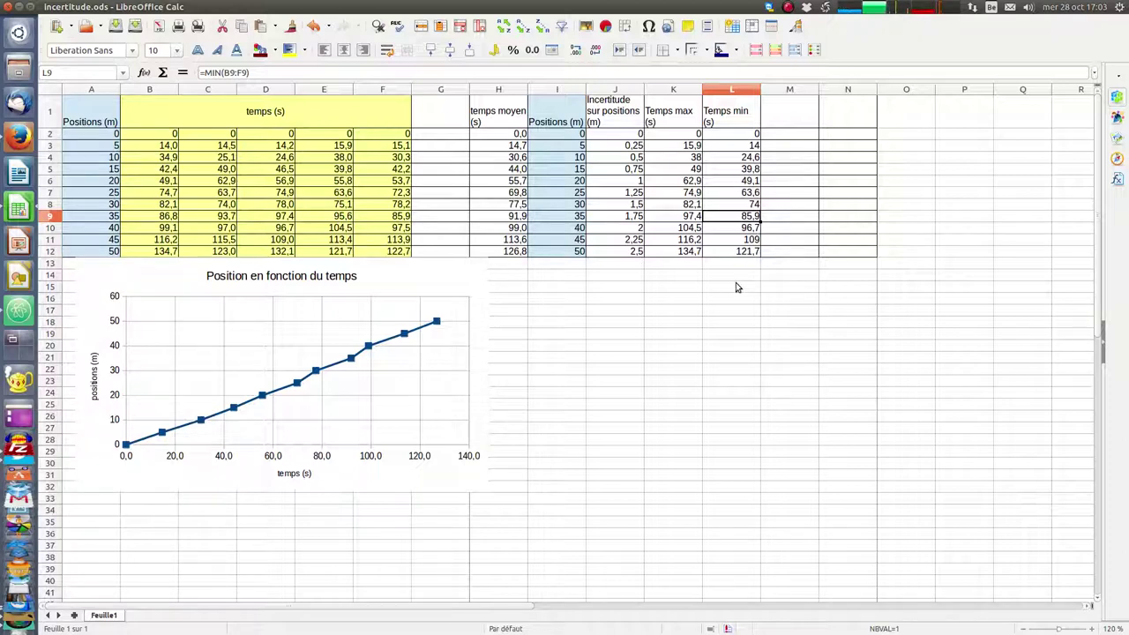
Enter the column header "Écart haut" in cell M1.
{"action": "left_click", "coordinate": [780, 115]}
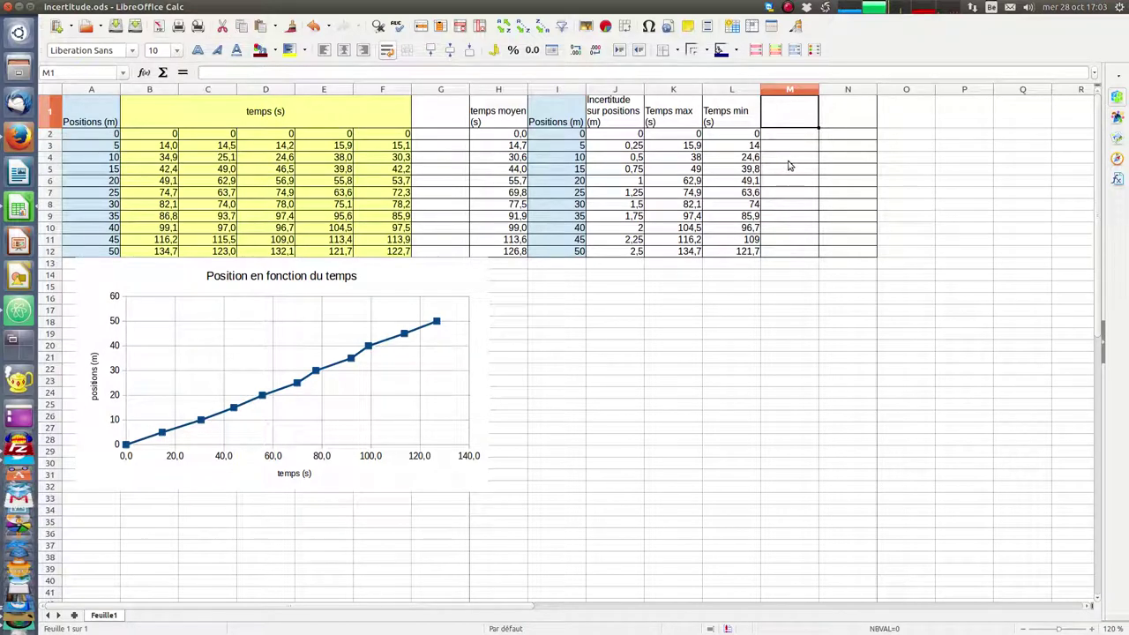
{"action": "type", "text": "É"}
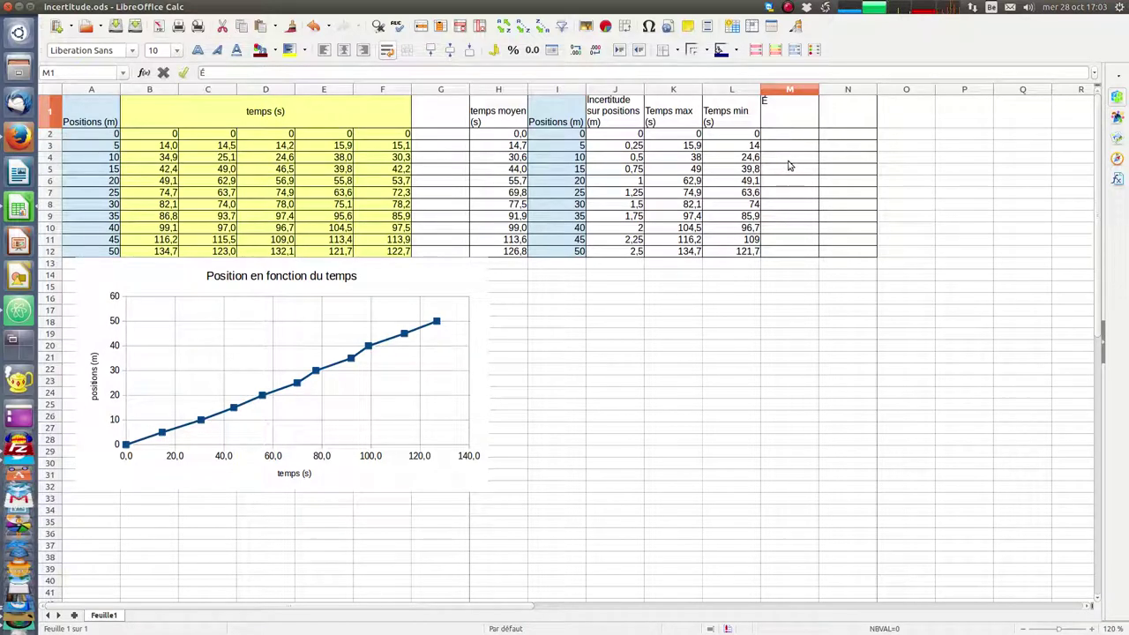
{"action": "type", "text": "cart haut"}
{"action": "key", "text": "Return"}
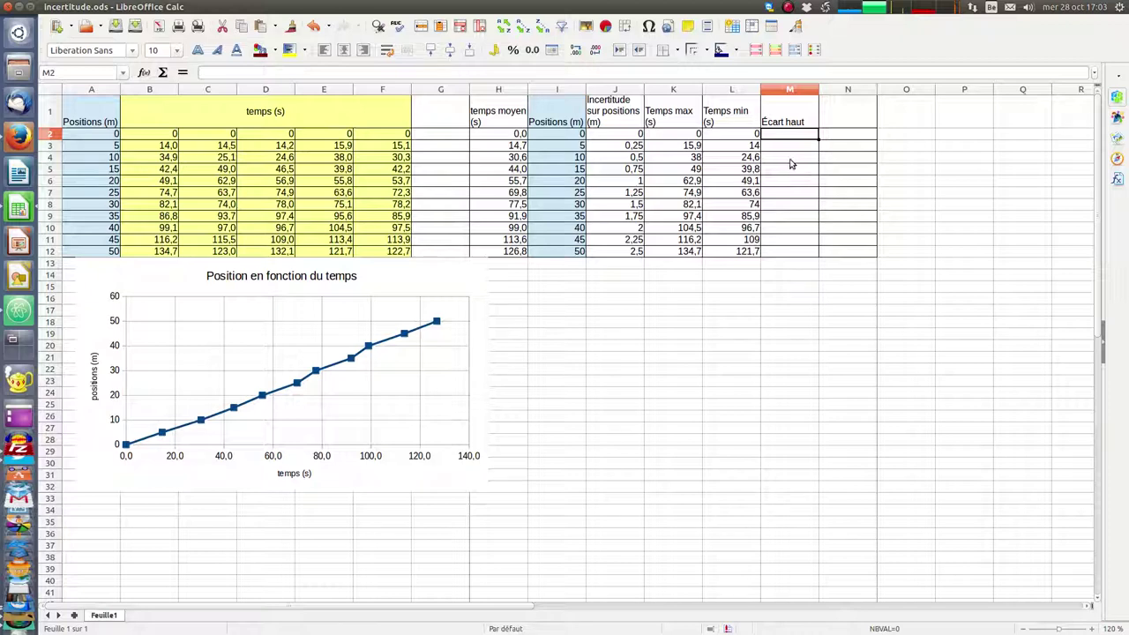
Calculate the upper deviation in M3 with =K3-H3 and fill the formula down to M12.
{"action": "left_click", "coordinate": [783, 147]}
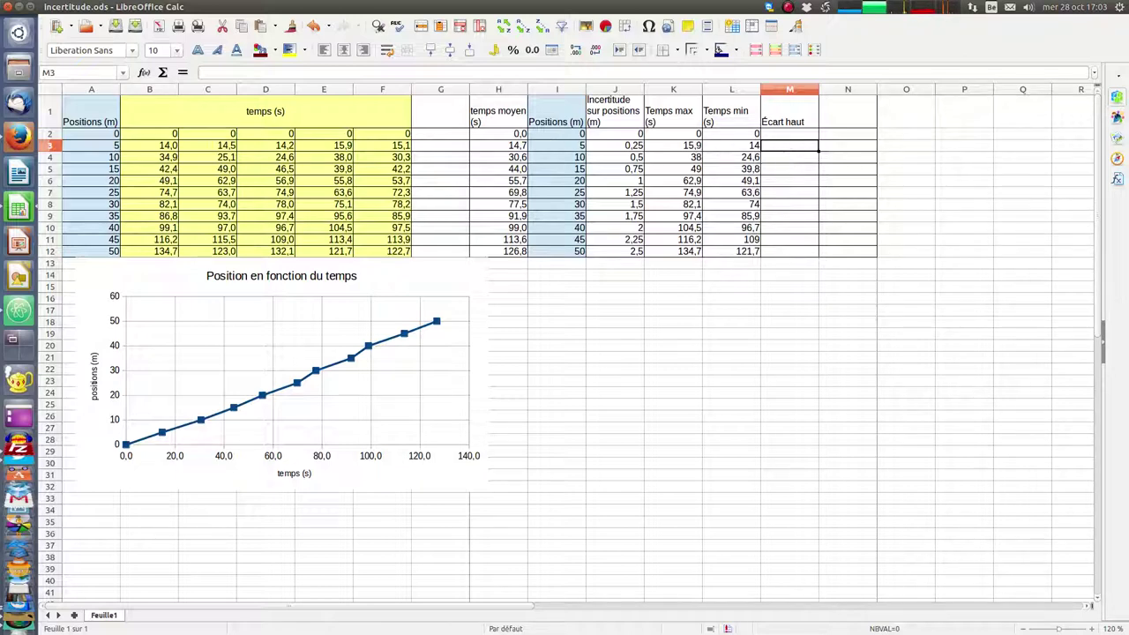
{"action": "type", "text": "="}
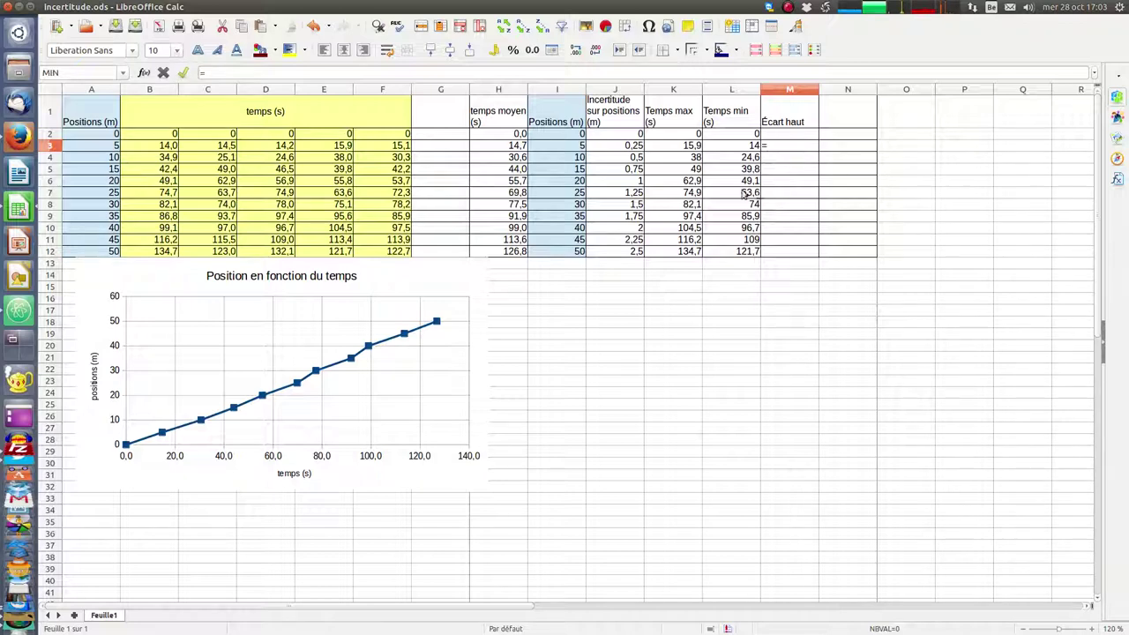
{"action": "left_click", "coordinate": [677, 148]}
{"action": "type", "text": "-"}
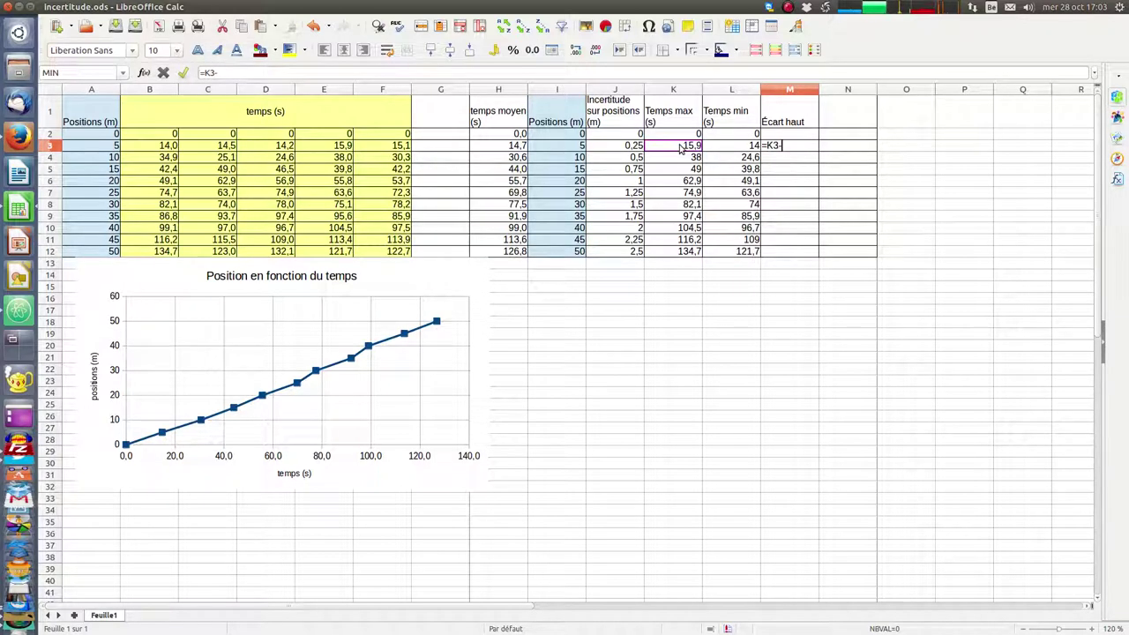
{"action": "left_click", "coordinate": [499, 148]}
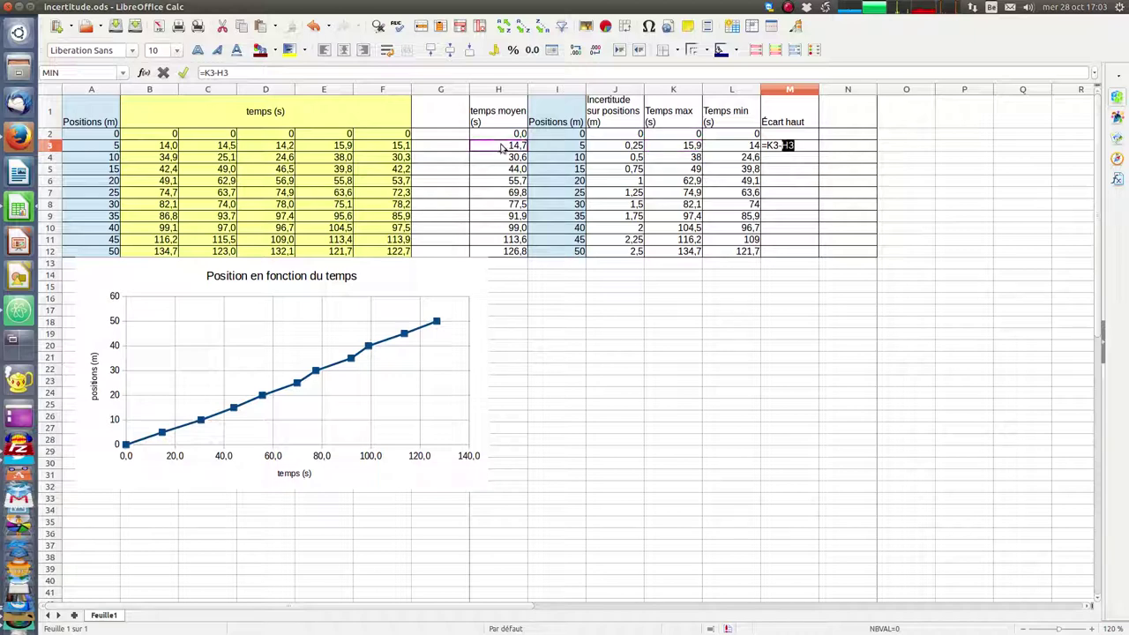
{"action": "key", "text": "Return"}
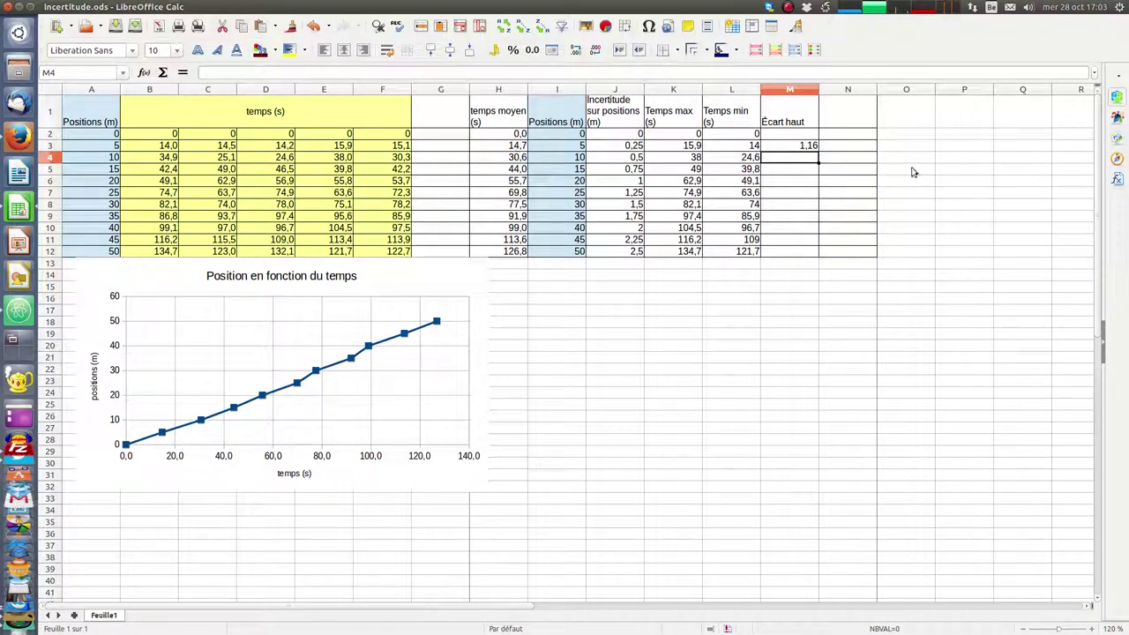
{"action": "left_click", "coordinate": [813, 148]}
{"action": "left_click_drag", "start_coordinate": [819, 152], "coordinate": [819, 255]}
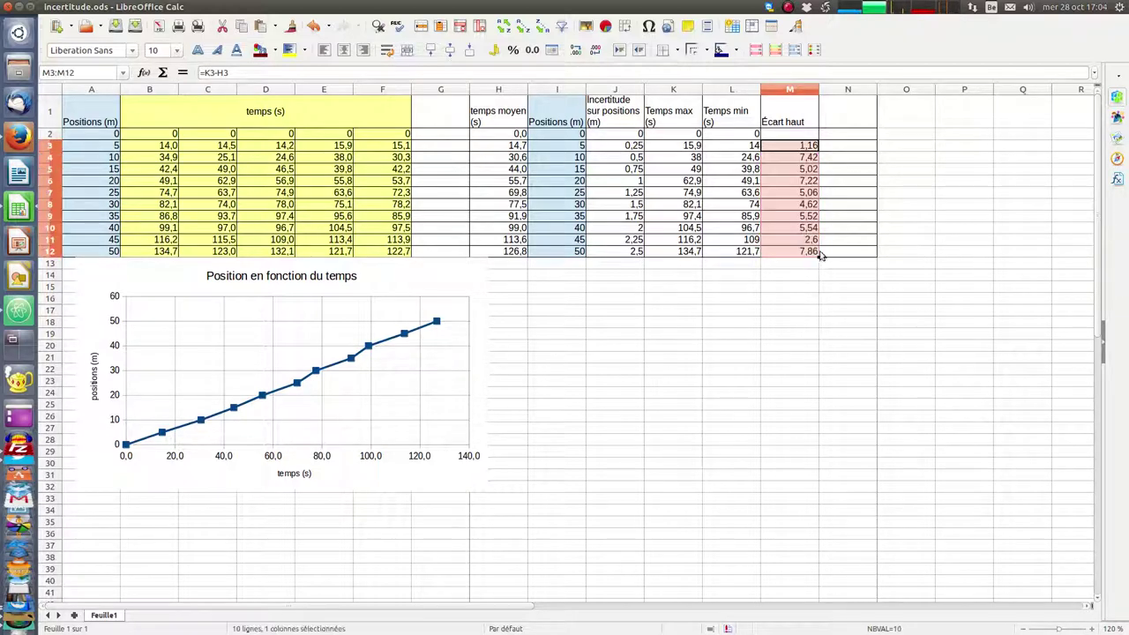
Extend the upper deviation formula from M3 up to M2 and check the copied formula there.
{"action": "left_click", "coordinate": [817, 150]}
{"action": "left_click_drag", "start_coordinate": [818, 151], "coordinate": [819, 126]}
{"action": "left_click_drag", "start_coordinate": [821, 133], "coordinate": [819, 133]}
{"action": "left_click", "coordinate": [795, 136]}
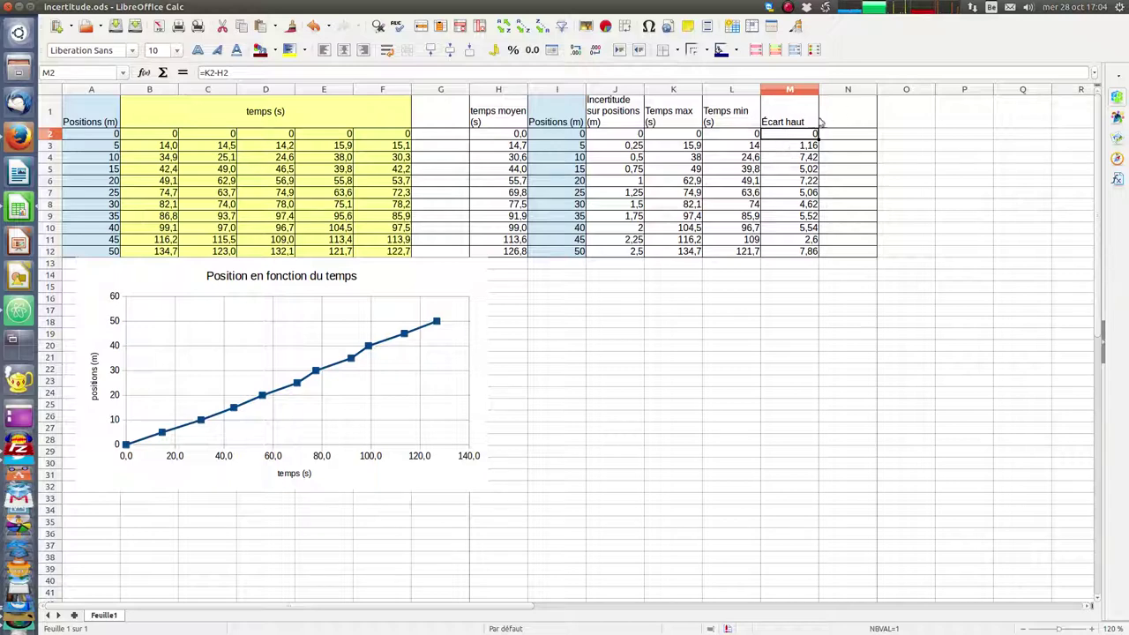
Enter the column header "Écart bas (s)" in N1 and add the unit "(s)" to the "Écart haut" header in M1.
{"action": "left_click", "coordinate": [852, 121]}
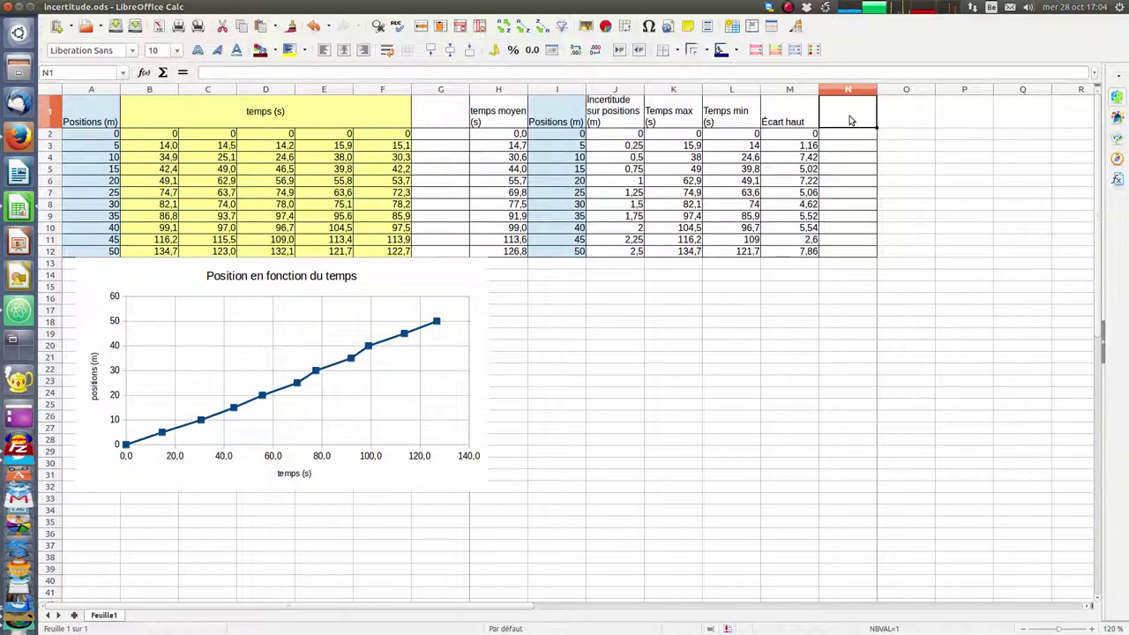
{"action": "type", "text": "Écart bas (s)"}
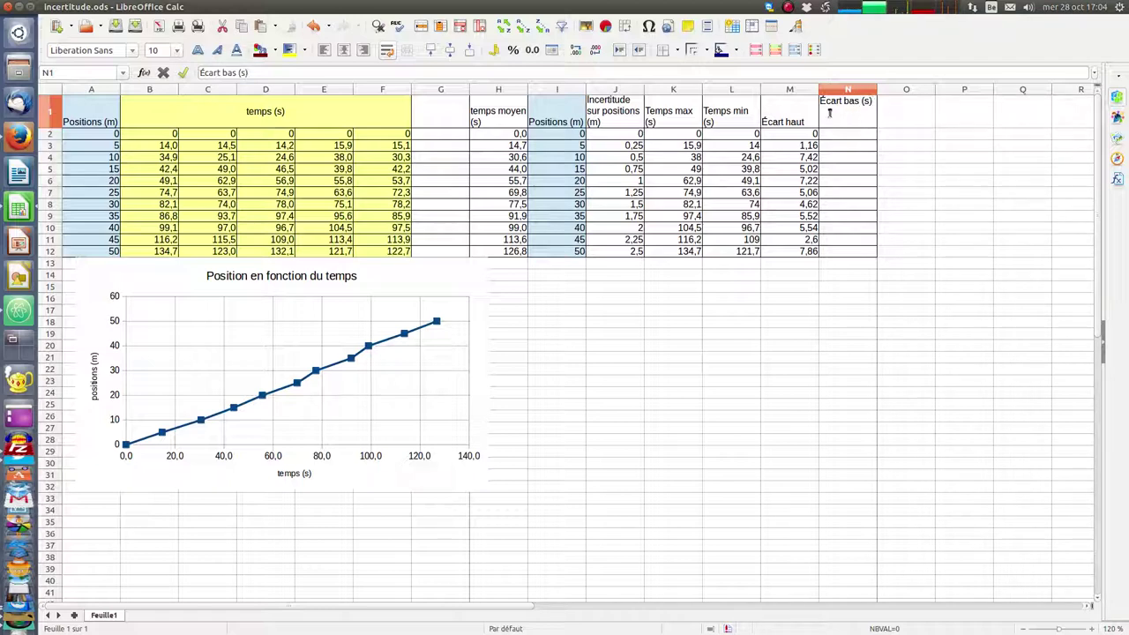
{"action": "key", "text": "Return"}
{"action": "left_click", "coordinate": [797, 123]}
{"action": "double_click", "coordinate": [797, 124]}
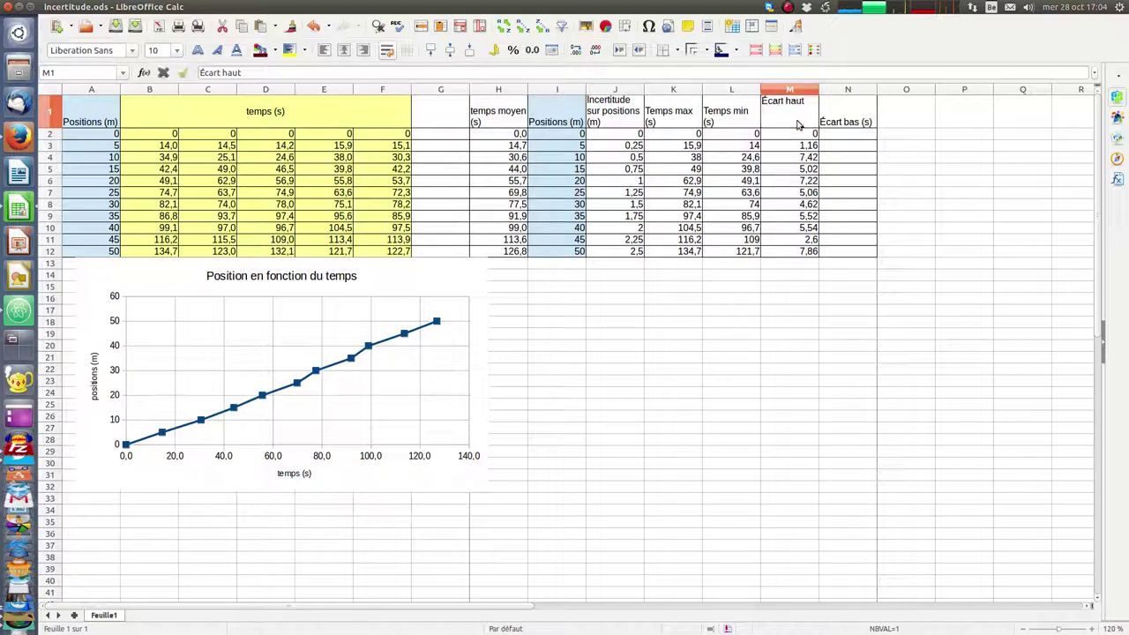
{"action": "type", "text": "(s)"}
{"action": "key", "text": "Return"}
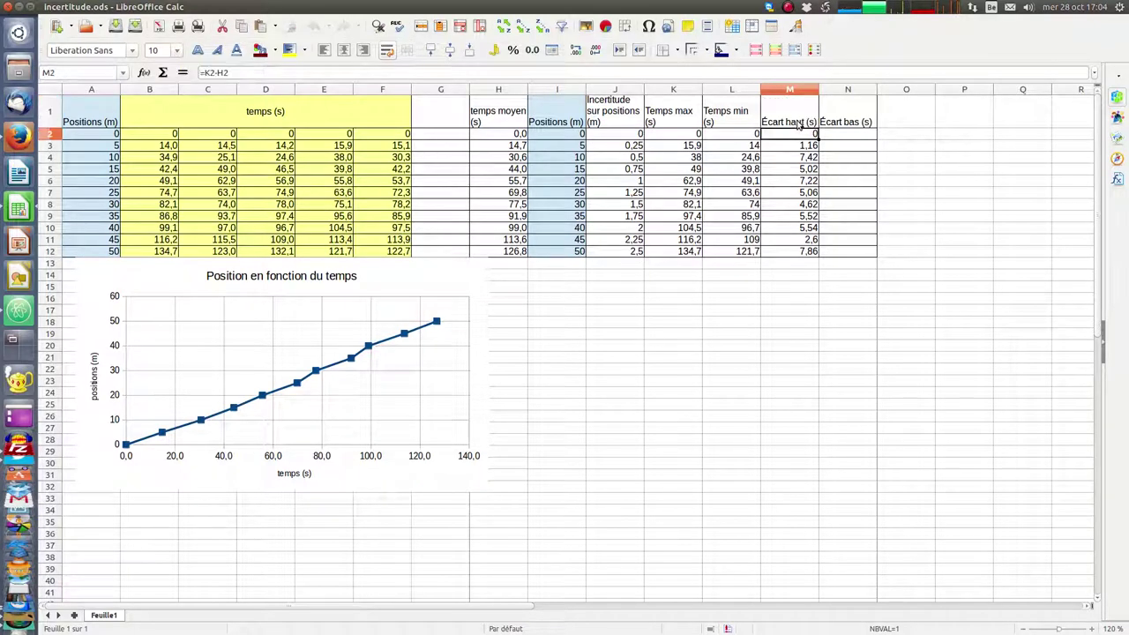
Calculate the lower deviation in N2 with =H2-L2 and fill the formula down to N12.
{"action": "left_click", "coordinate": [863, 139]}
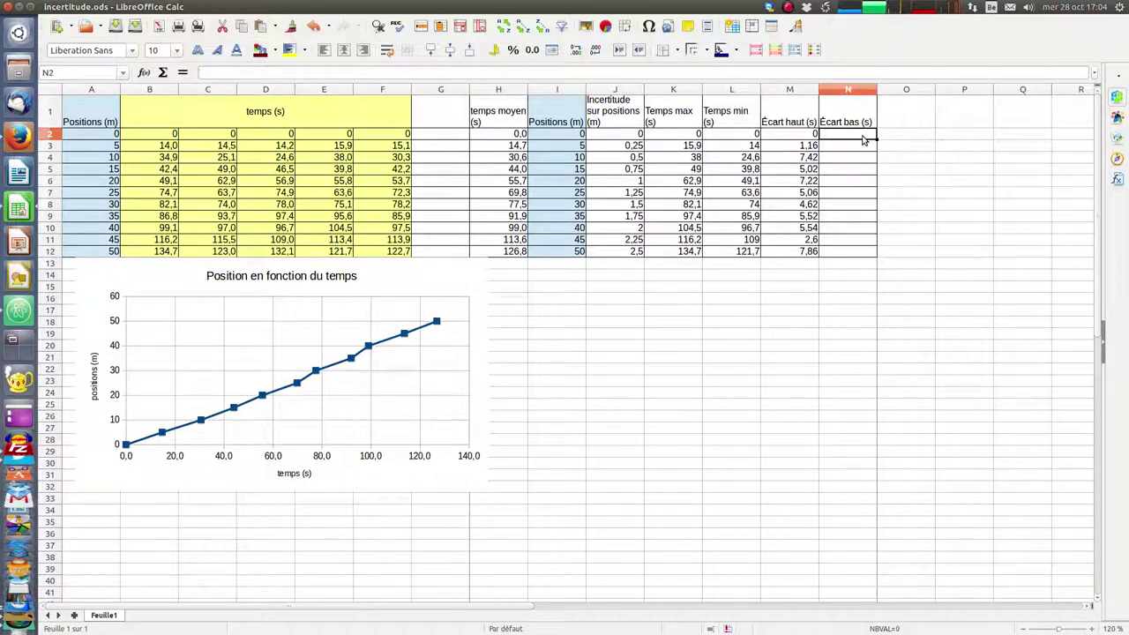
{"action": "type", "text": "="}
{"action": "left_click", "coordinate": [494, 137]}
{"action": "type", "text": "-"}
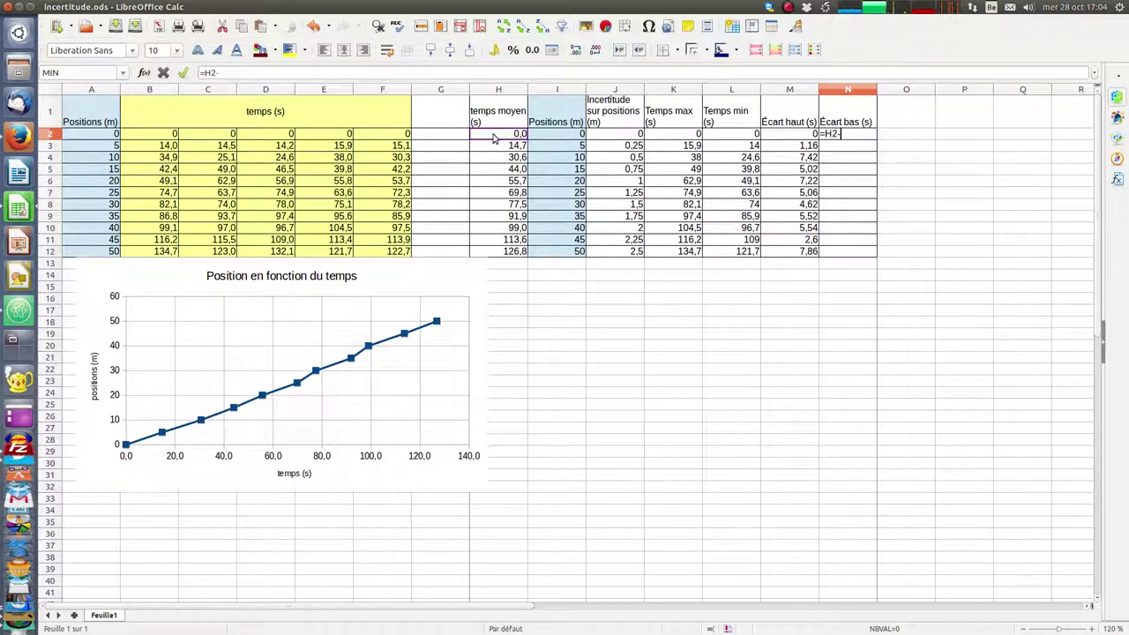
{"action": "left_click", "coordinate": [751, 134]}
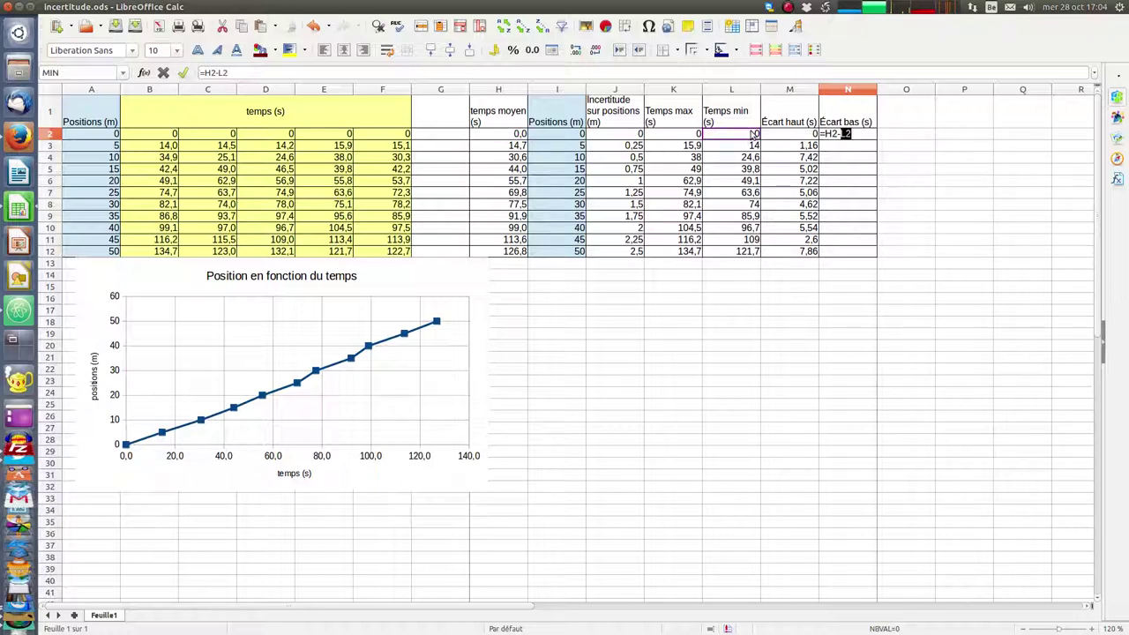
{"action": "key", "text": "Return"}
{"action": "left_click", "coordinate": [869, 136]}
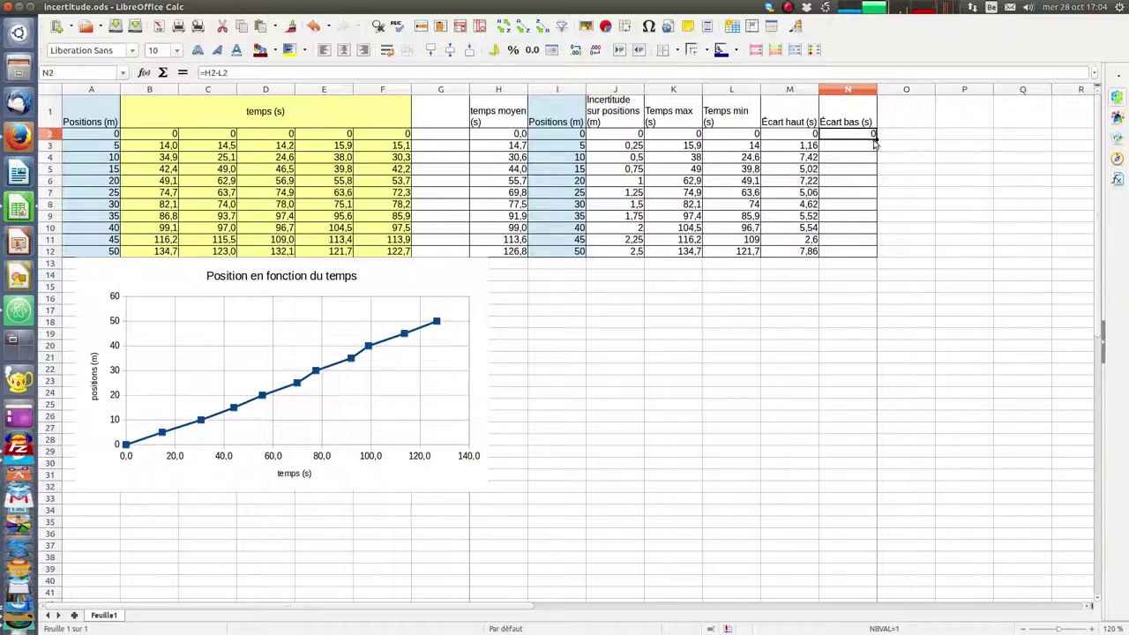
{"action": "left_click_drag", "start_coordinate": [875, 141], "coordinate": [879, 261]}
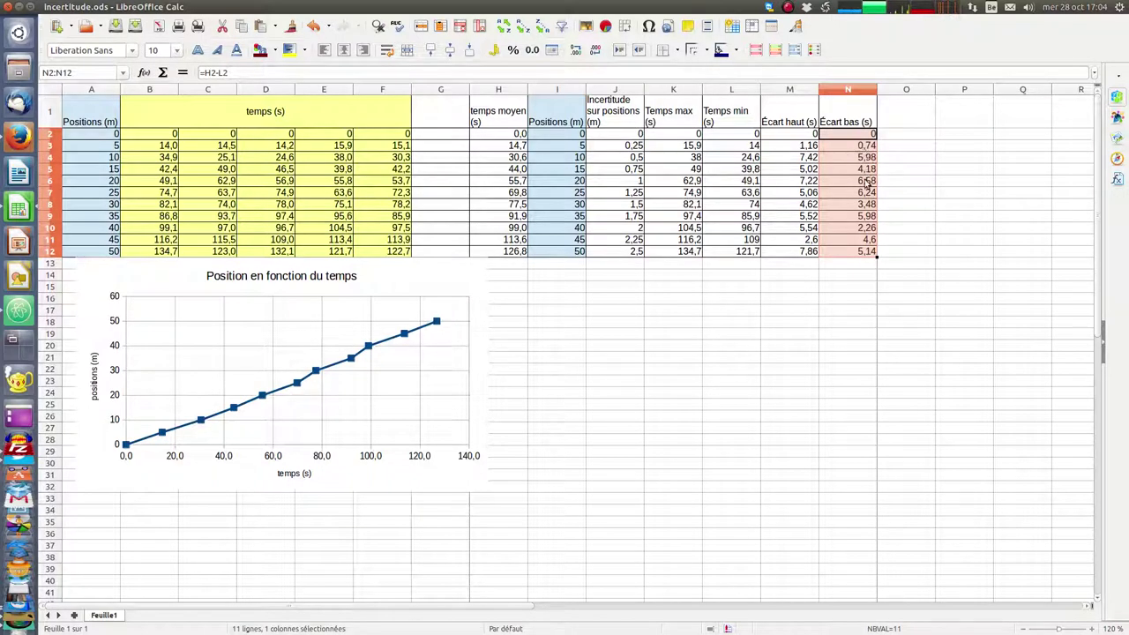
{"action": "left_click", "coordinate": [50, 157]}
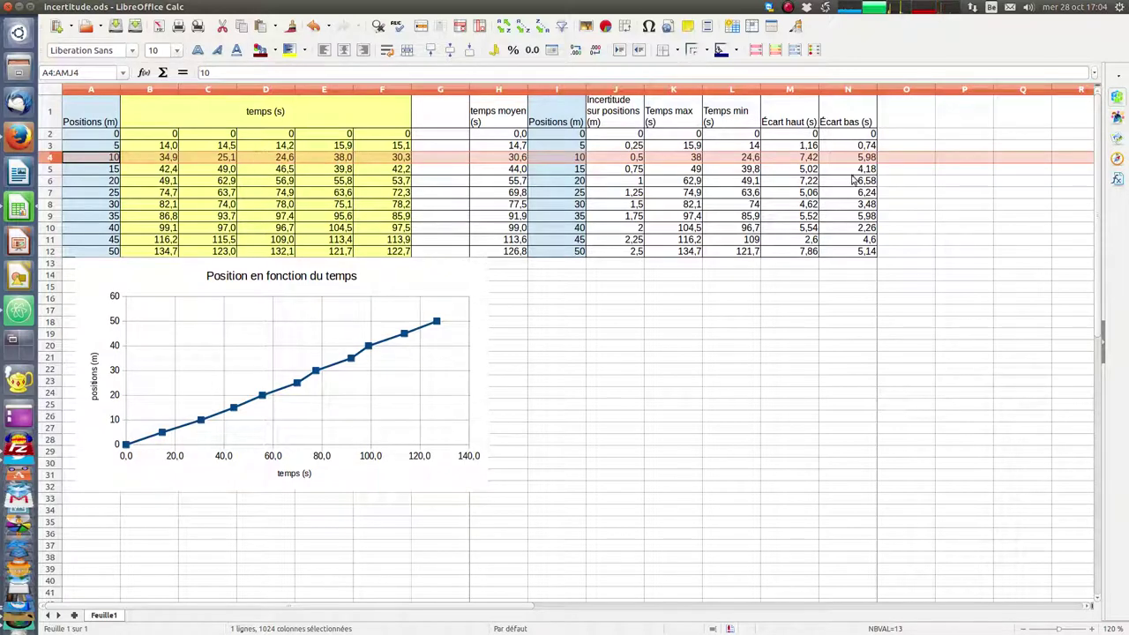
{"action": "left_click", "coordinate": [803, 277]}
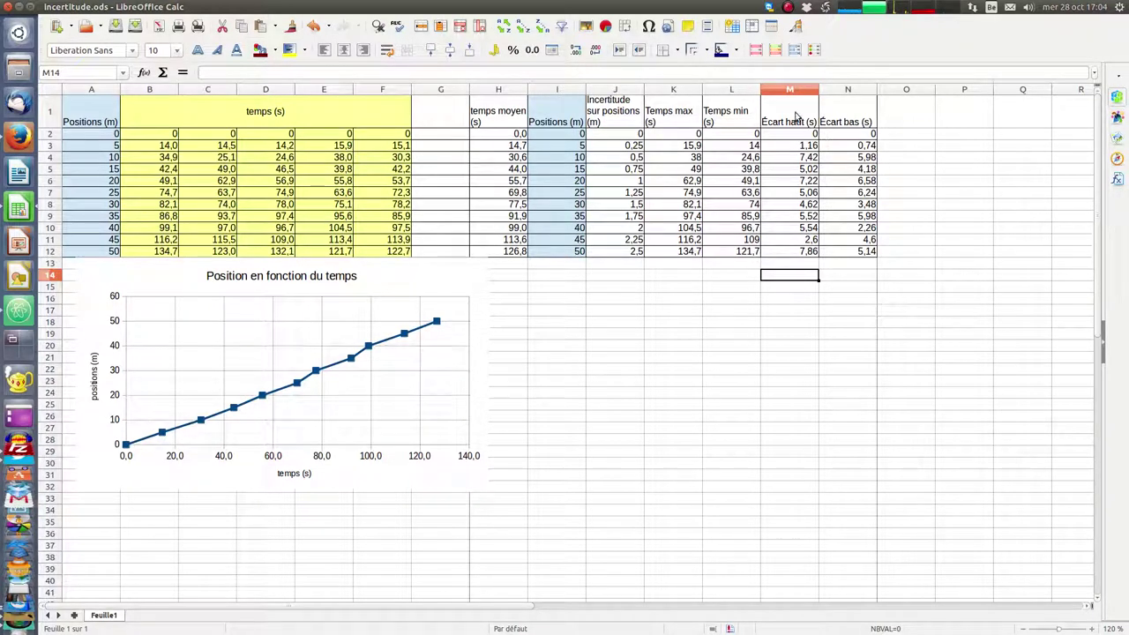
Apply a bright yellow-green background to the deviation columns M1:N12 and the position uncertainty column J1:J12.
{"action": "left_click_drag", "start_coordinate": [798, 113], "coordinate": [853, 251]}
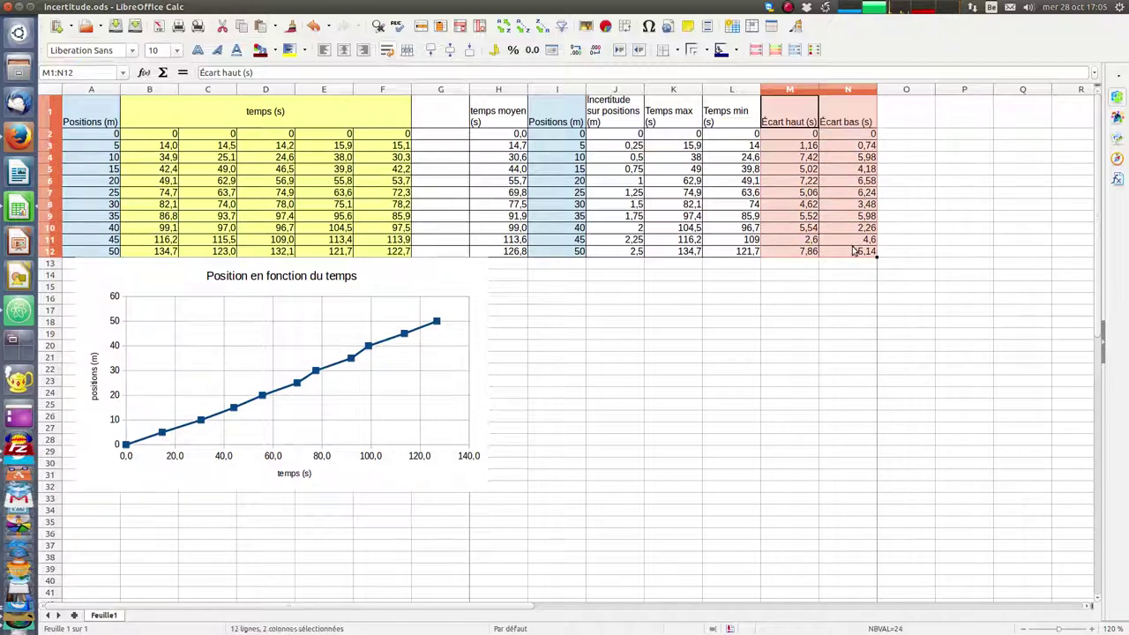
{"action": "left_click", "coordinate": [306, 50]}
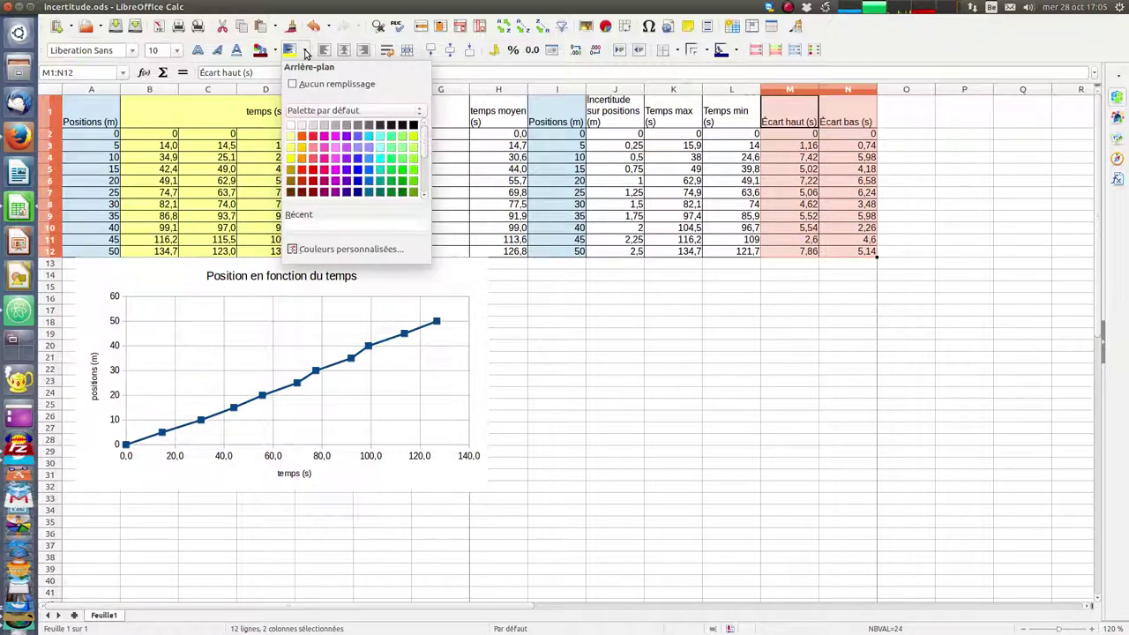
{"action": "left_click", "coordinate": [413, 138]}
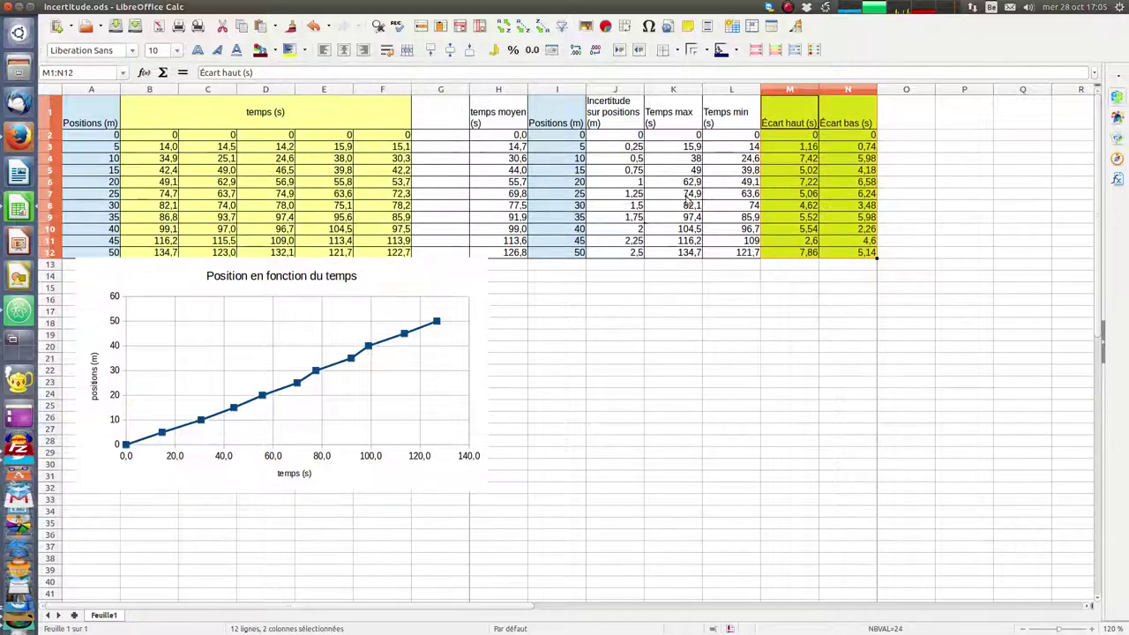
{"action": "left_click_drag", "start_coordinate": [622, 112], "coordinate": [625, 254]}
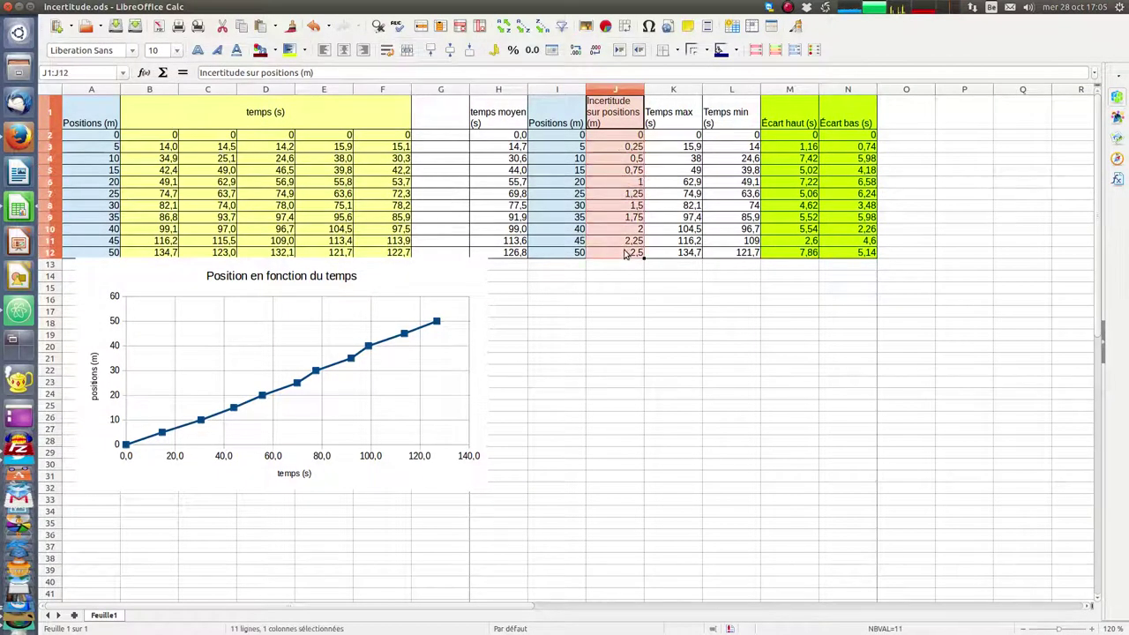
{"action": "left_click", "coordinate": [290, 50]}
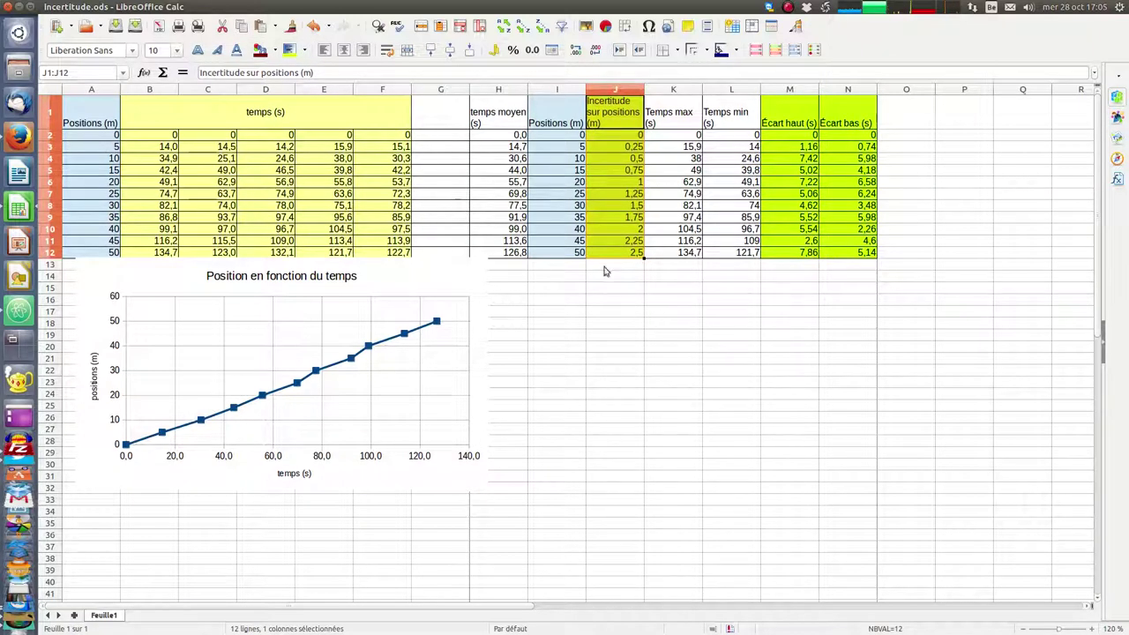
{"action": "left_click", "coordinate": [584, 377]}
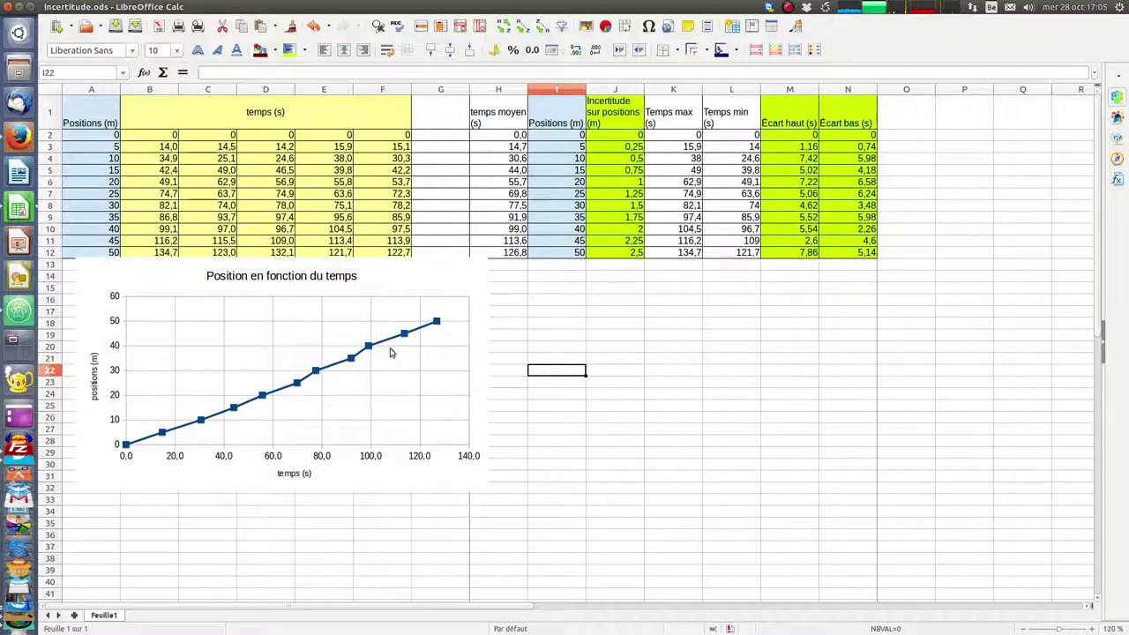
Move the position-time chart upward so that it starts at about row 2, over the time data.
{"action": "left_click", "coordinate": [409, 370]}
{"action": "mouse_move", "coordinate": [408, 370]}
{"action": "left_mouse_down"}
{"action": "mouse_move", "coordinate": [433, 155]}
{"action": "mouse_move", "coordinate": [411, 251]}
{"action": "left_mouse_up"}
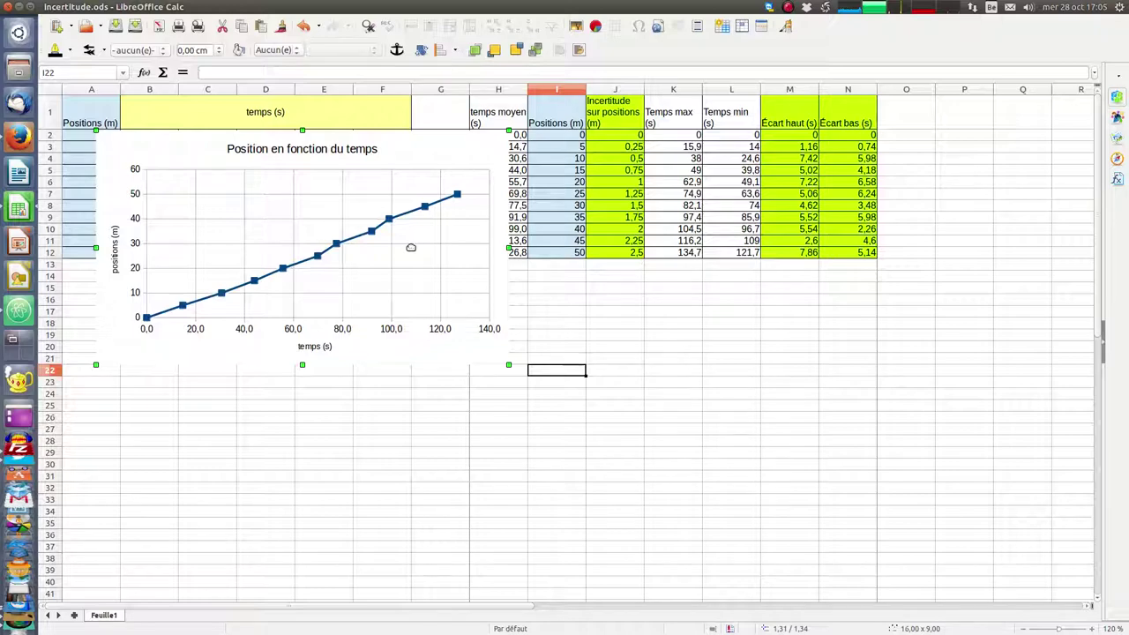
Open the position-time chart for editing and insert Y error bars on the Positions (m) data series.
{"action": "left_click", "coordinate": [505, 468]}
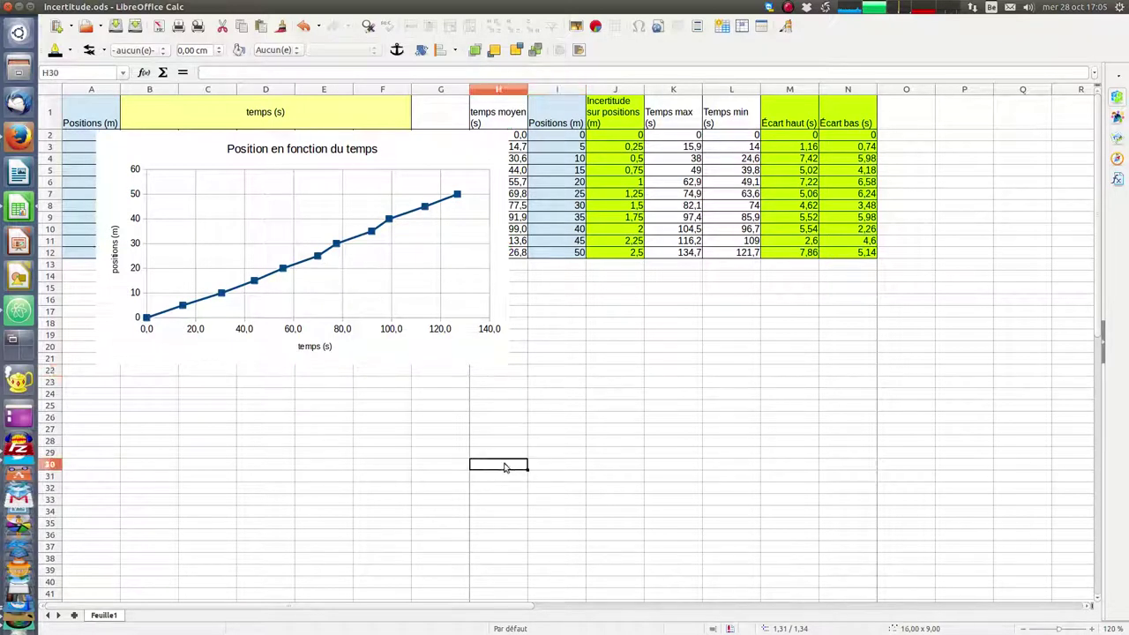
{"action": "scroll", "coordinate": [385, 397], "scroll_direction": "up", "scroll_amount": 2, "text": "ctrl"}
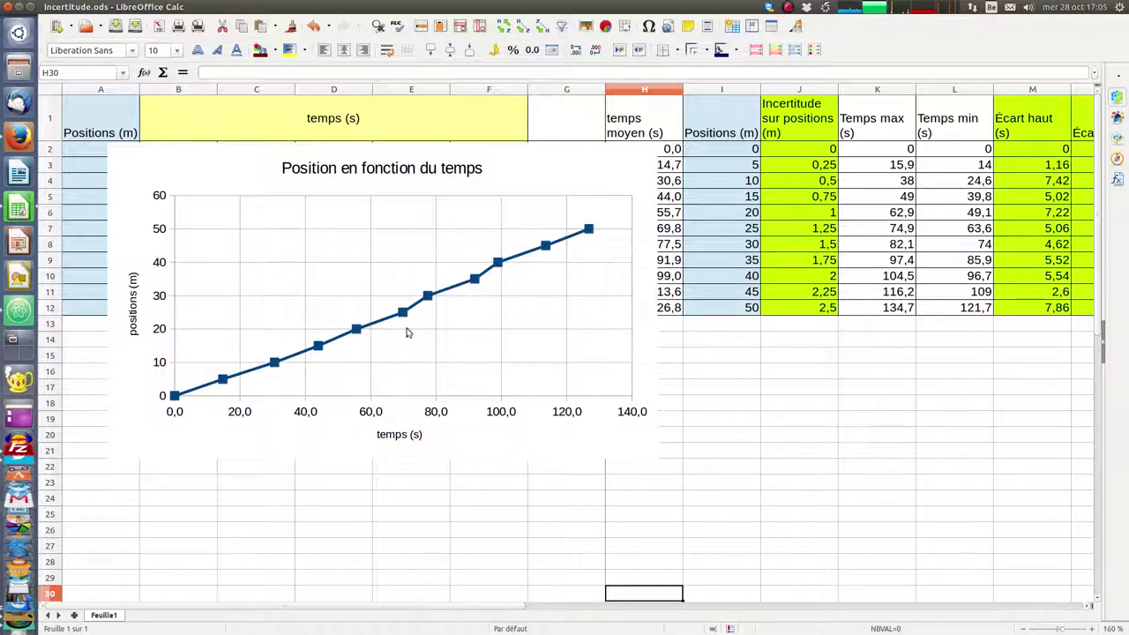
{"action": "double_click", "coordinate": [516, 181]}
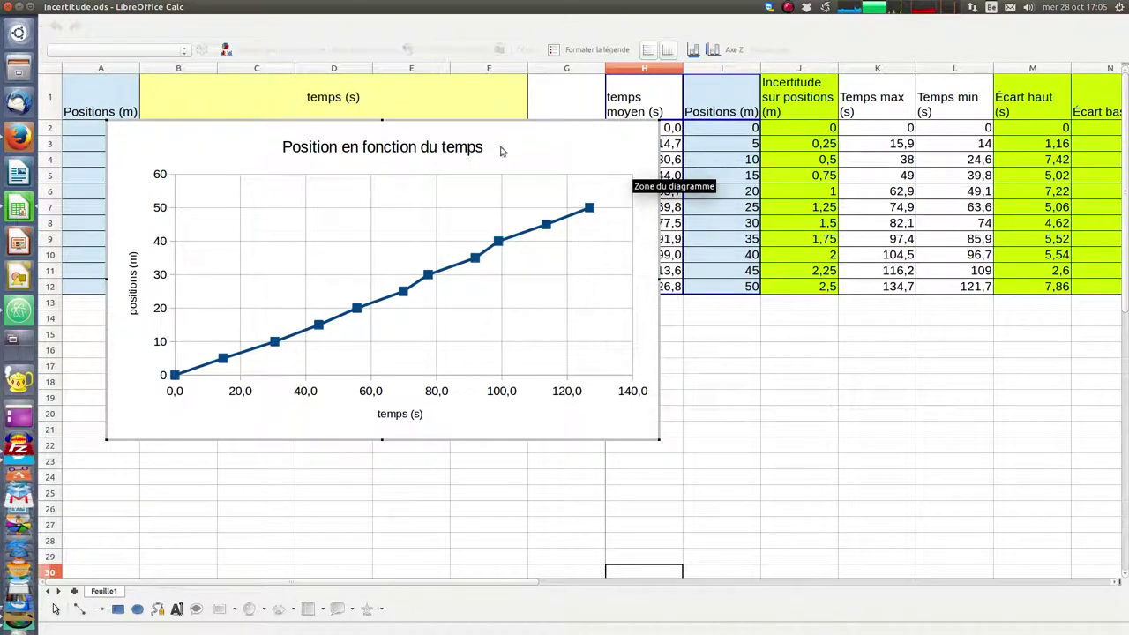
{"action": "right_click", "coordinate": [516, 238]}
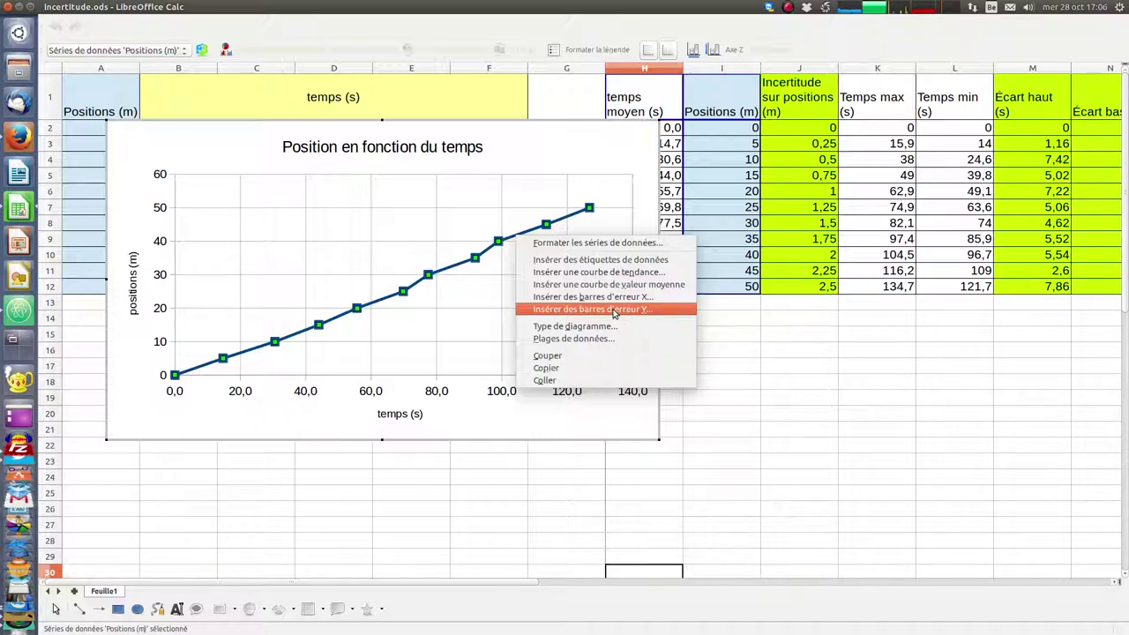
{"action": "left_click", "coordinate": [615, 311]}
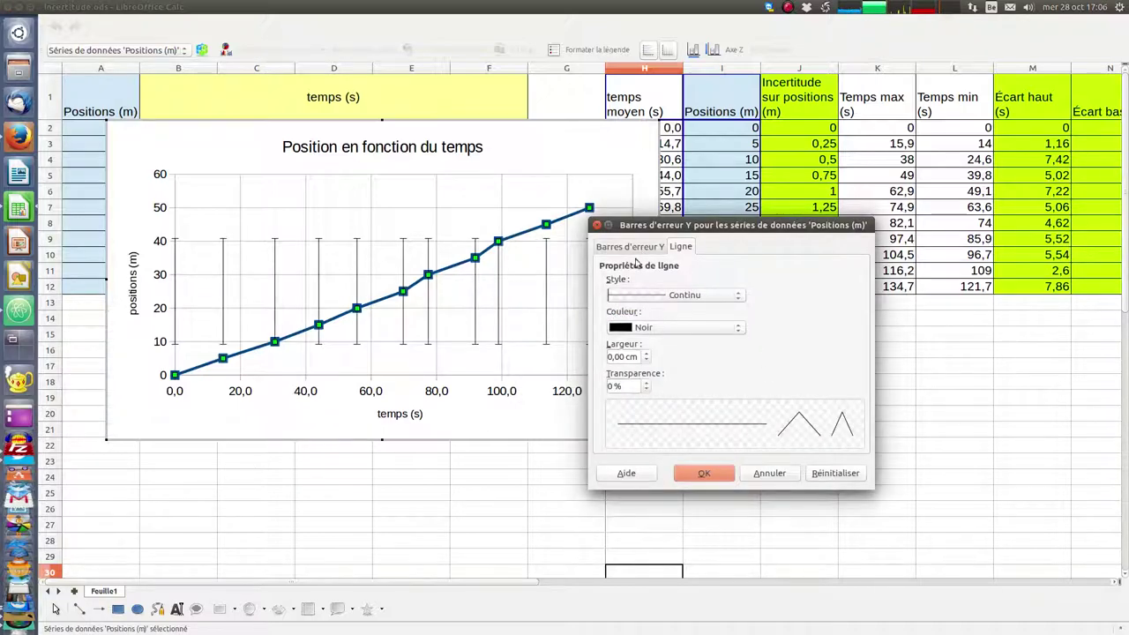
Set the error category of the Y error bars to a cell range (Plage de cellules), keeping the data columns uncovered.
{"action": "left_click_drag", "start_coordinate": [701, 224], "coordinate": [747, 317]}
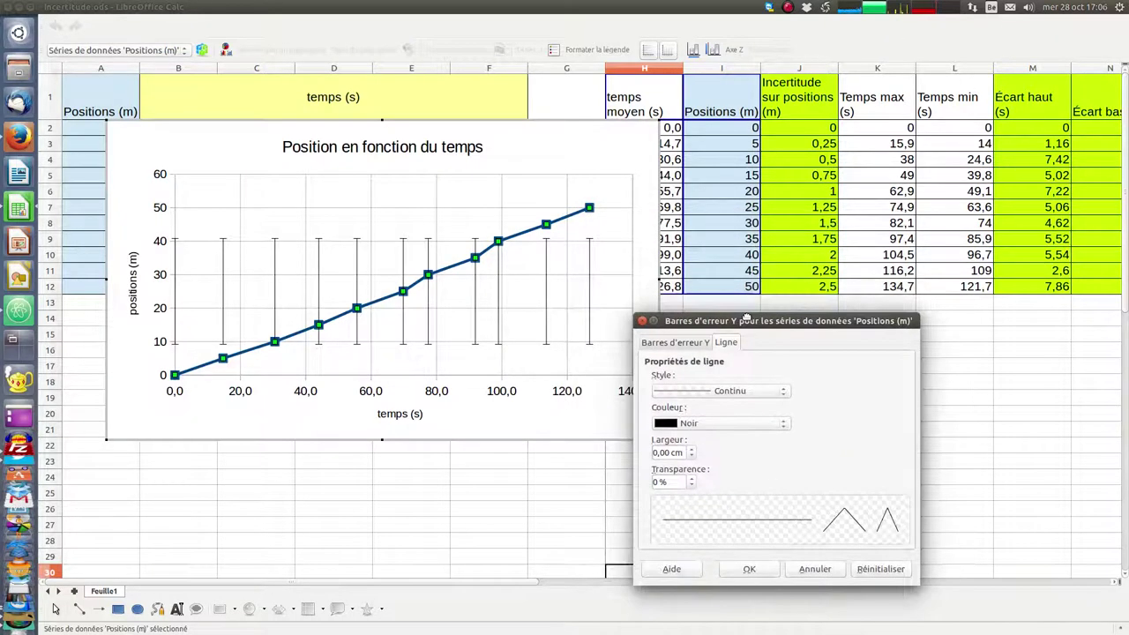
{"action": "left_click", "coordinate": [693, 344]}
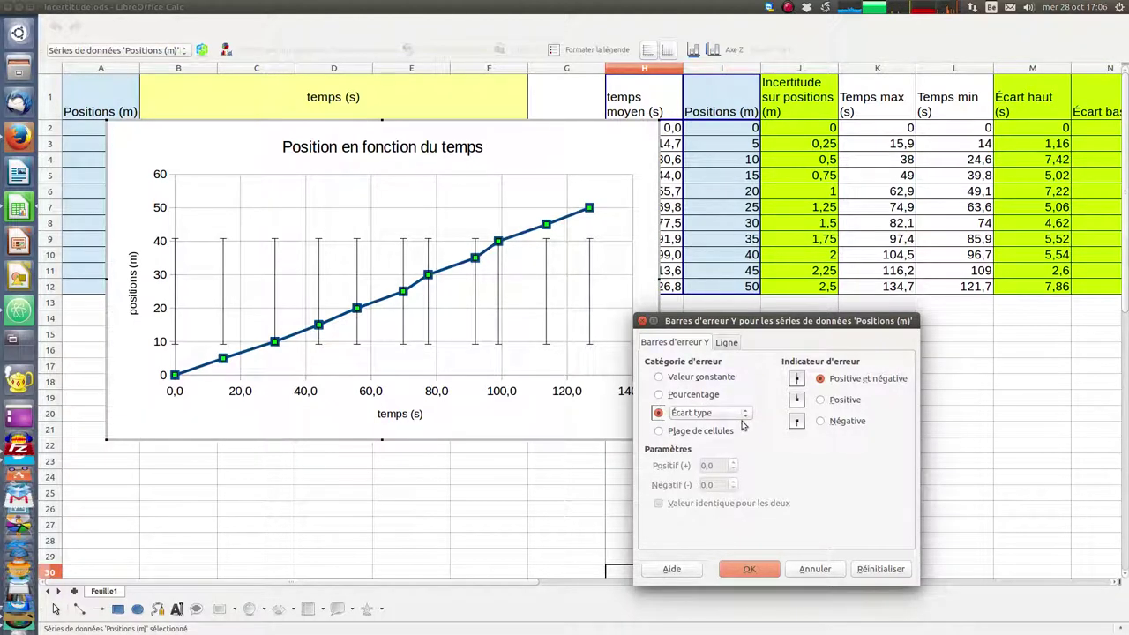
{"action": "left_click", "coordinate": [659, 431]}
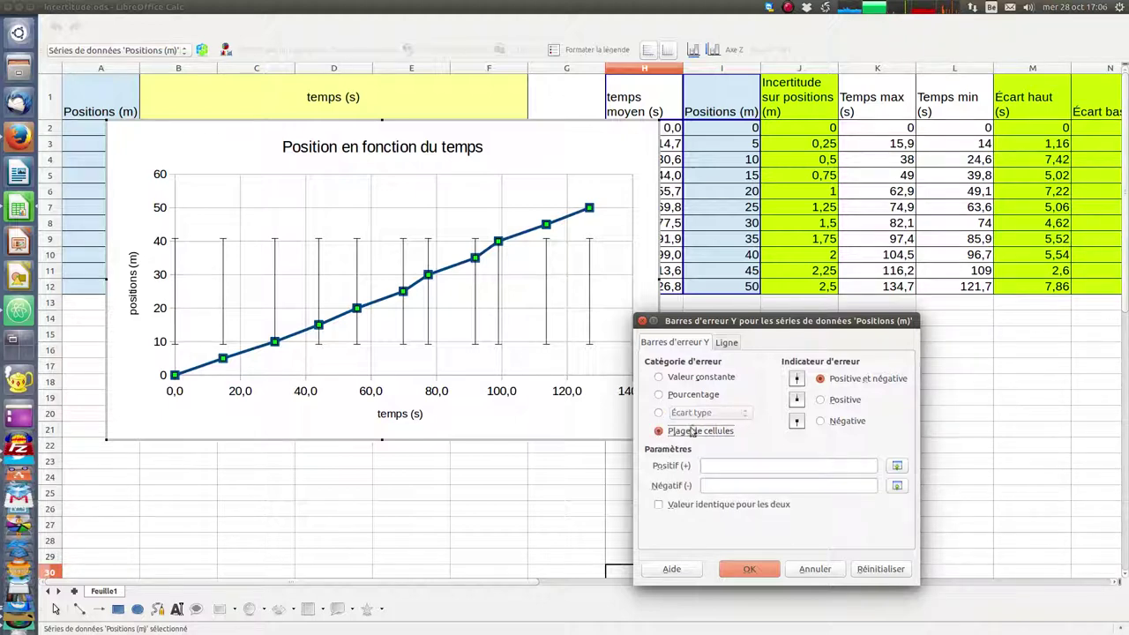